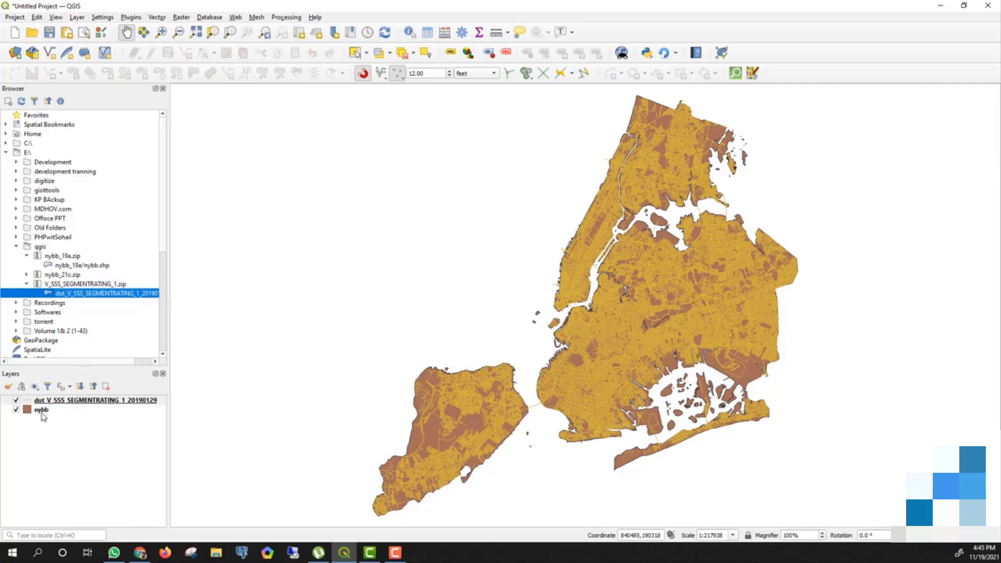
- Examine the attribute table of the dot_V_SSS_SEGMENTRATING_1_20190129 street layer
{"action": "left_click", "coordinate": [42, 411]}
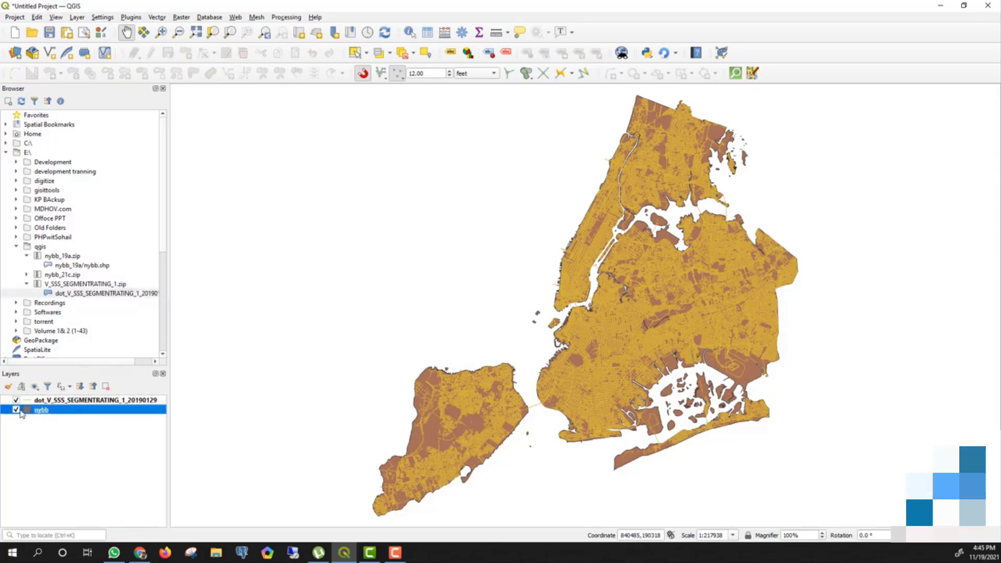
{"action": "right_click", "coordinate": [48, 401]}
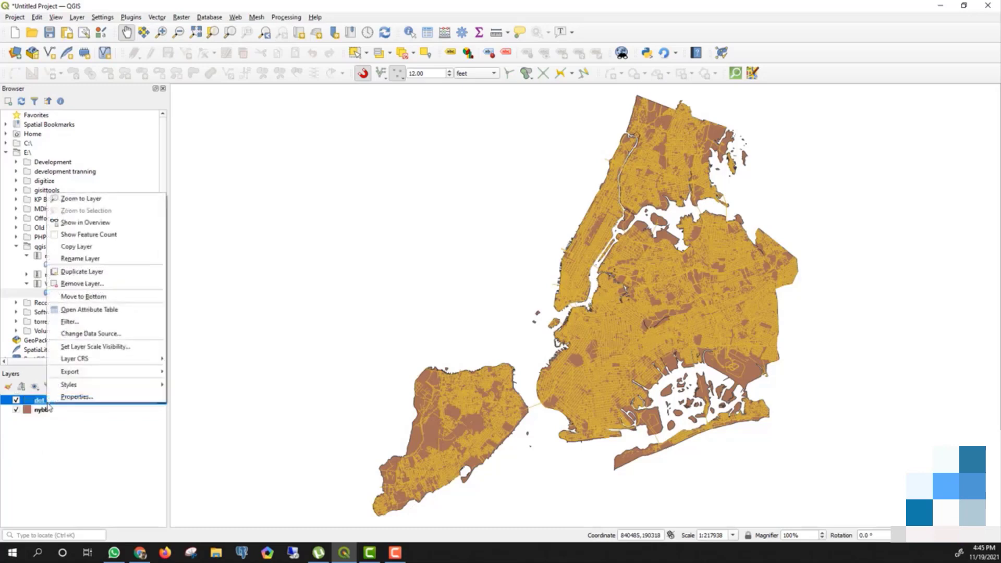
{"action": "left_click", "coordinate": [92, 316]}
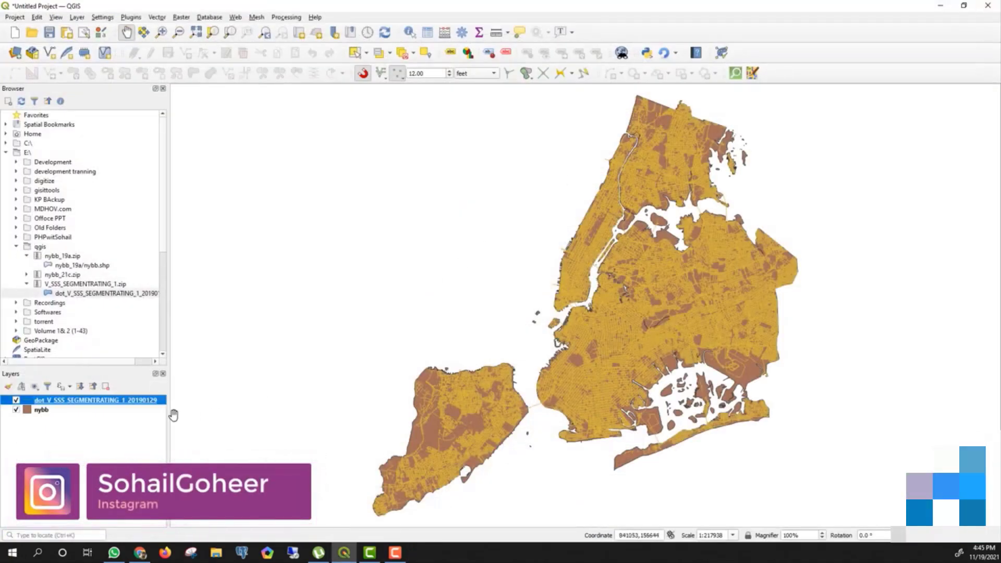
- Enter the provider filter expression "RatingWord" != 'NR' for the dot_V_SSS_SEGMENTRATING_1_20190129 layer
{"action": "left_click", "coordinate": [103, 438]}
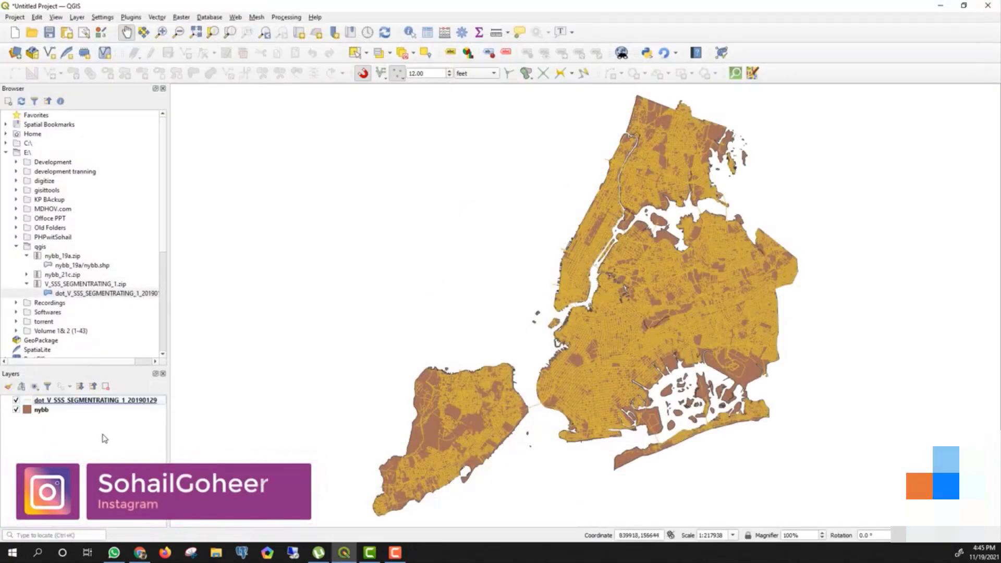
{"action": "left_click", "coordinate": [98, 402]}
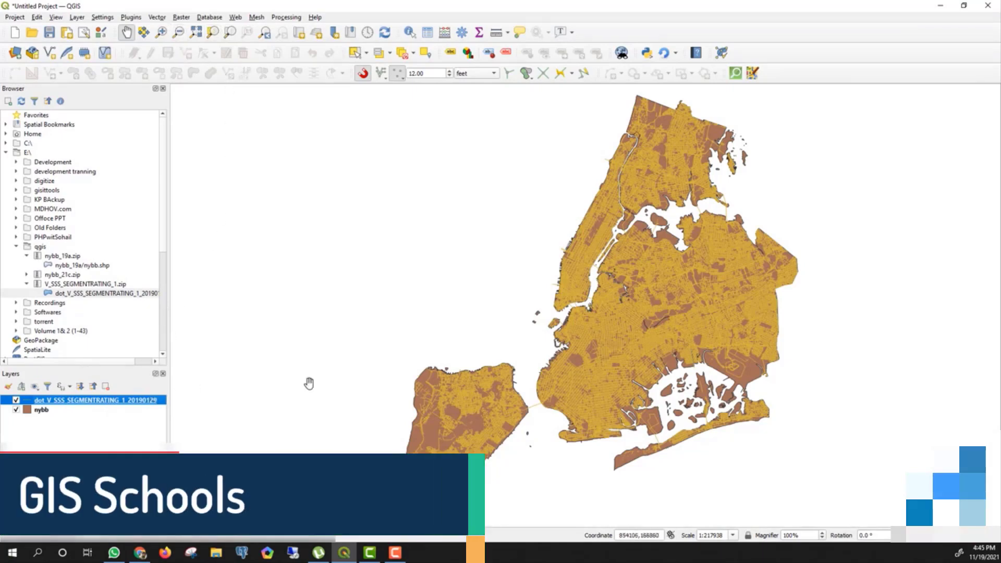
{"action": "left_click_drag", "start_coordinate": [433, 292], "coordinate": [360, 285]}
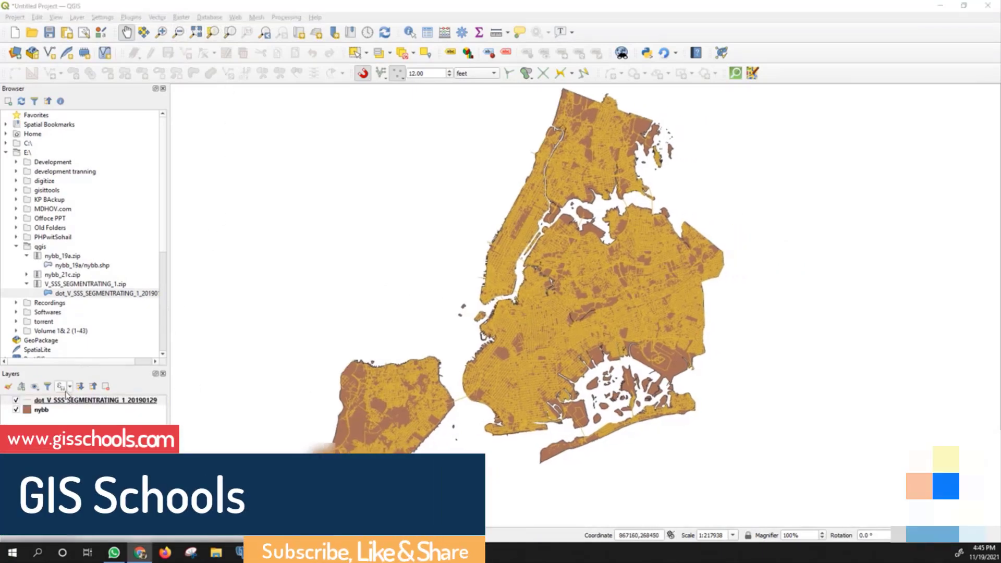
{"action": "left_click", "coordinate": [66, 399]}
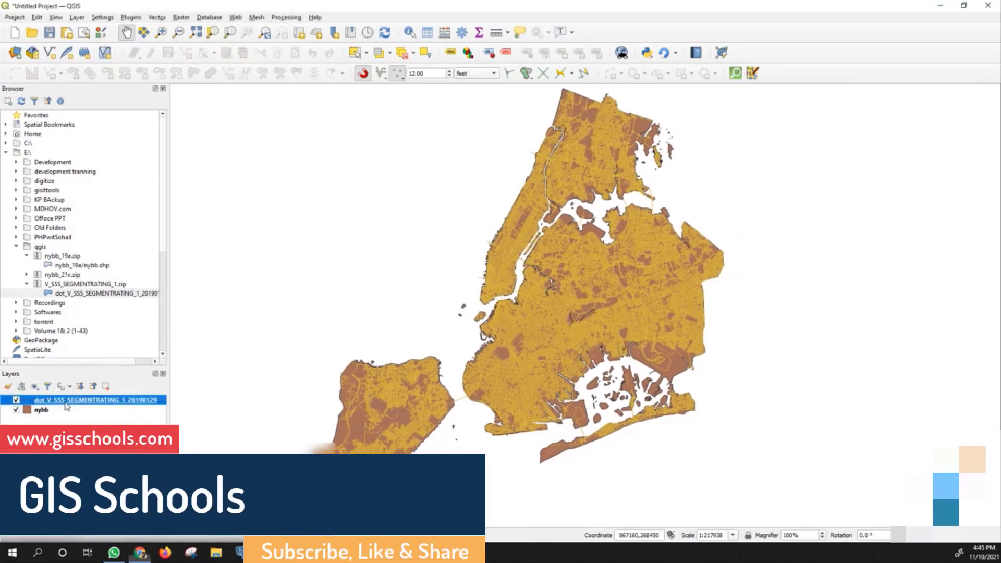
{"action": "right_click", "coordinate": [66, 399]}
{"action": "left_click", "coordinate": [86, 320]}
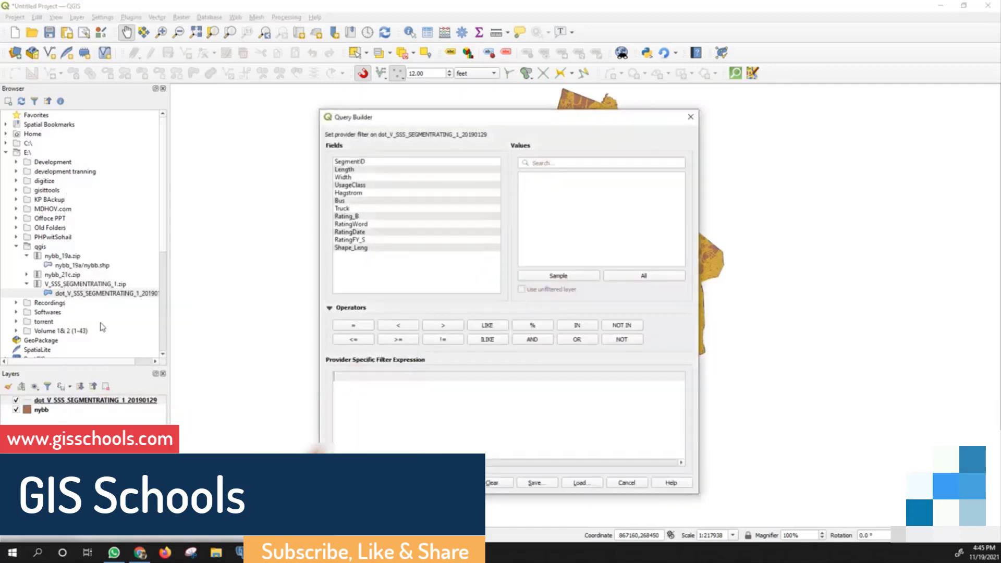
{"action": "right_click", "coordinate": [370, 389]}
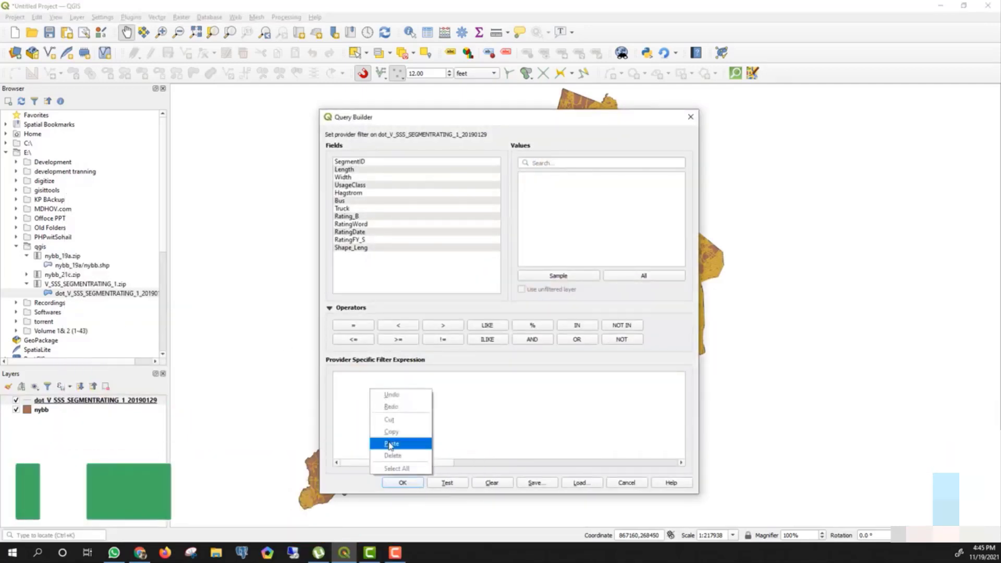
{"action": "left_click", "coordinate": [391, 443]}
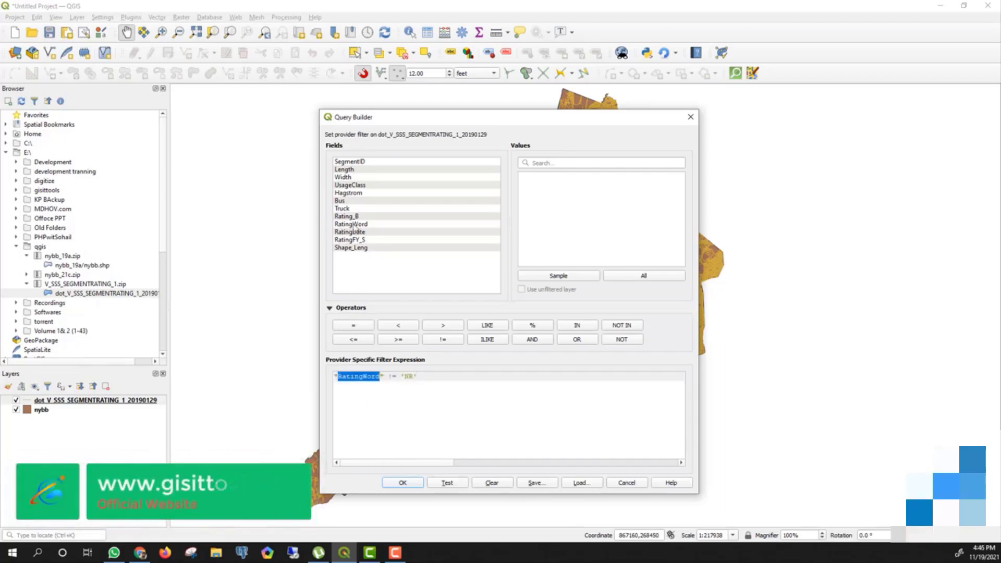
- List sample values of the RatingWord field to check the expression, and apply the filter to the street layer
{"action": "left_click_drag", "start_coordinate": [388, 376], "coordinate": [394, 374]}
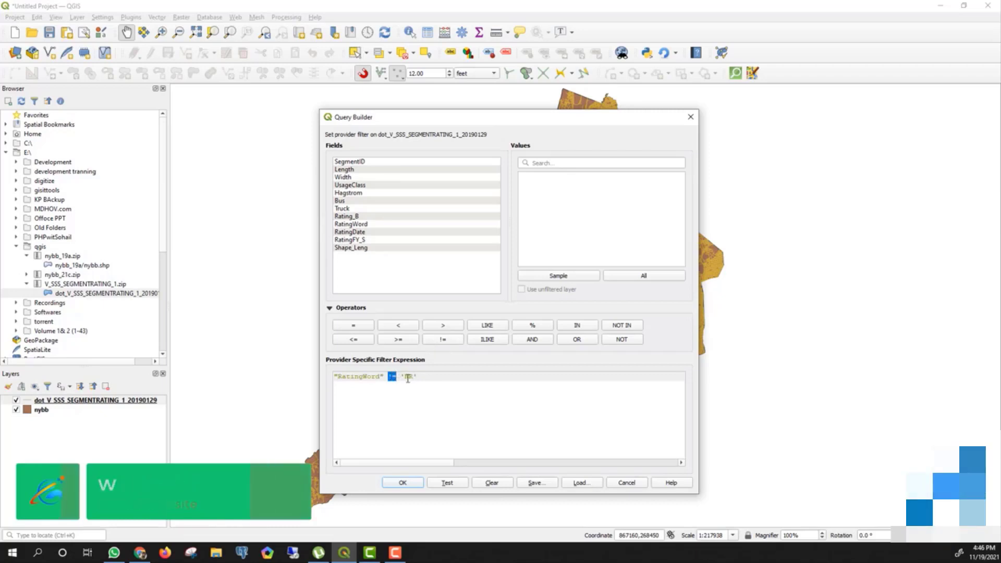
{"action": "left_click", "coordinate": [351, 223]}
{"action": "left_click", "coordinate": [567, 277]}
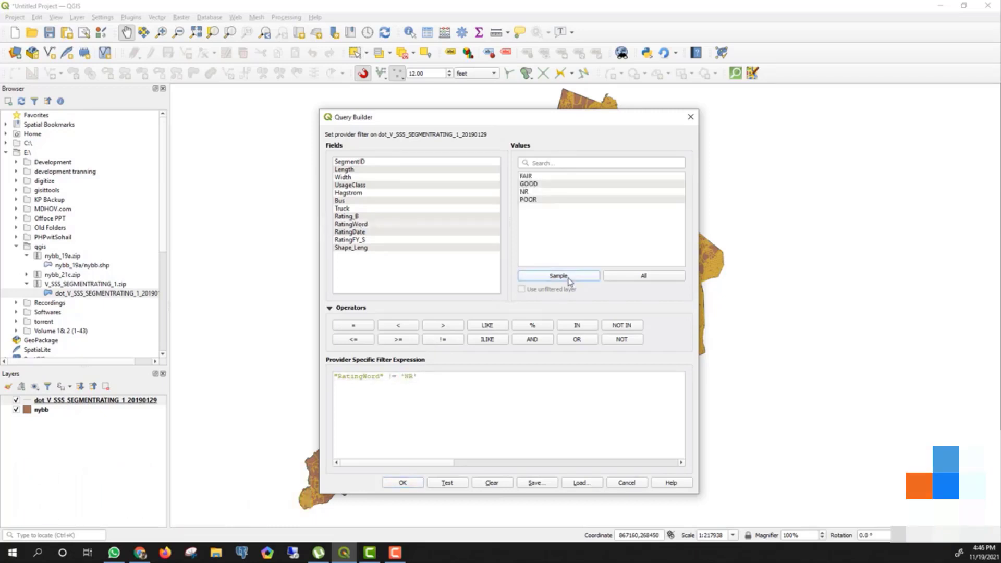
{"action": "left_click", "coordinate": [533, 195]}
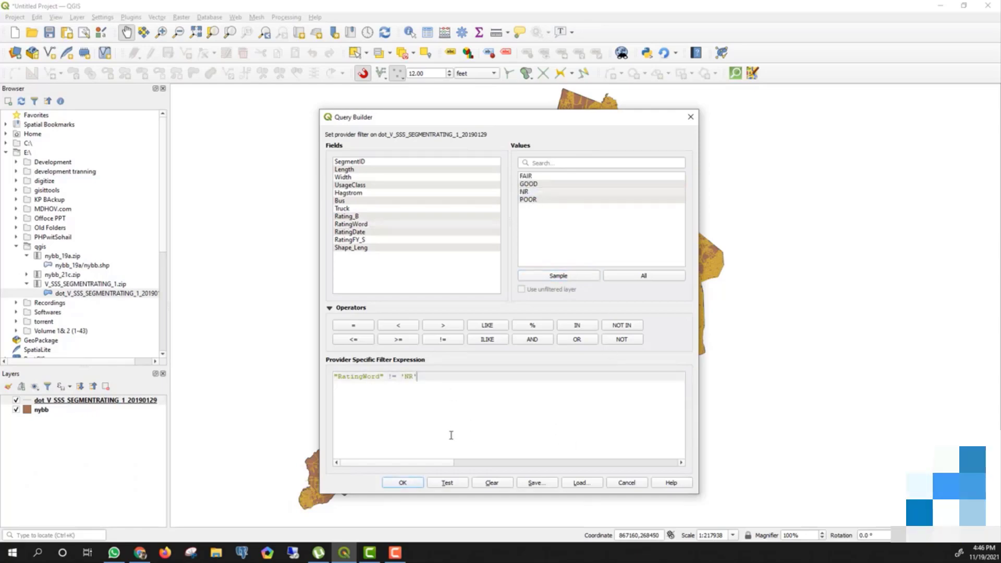
{"action": "left_click", "coordinate": [402, 482]}
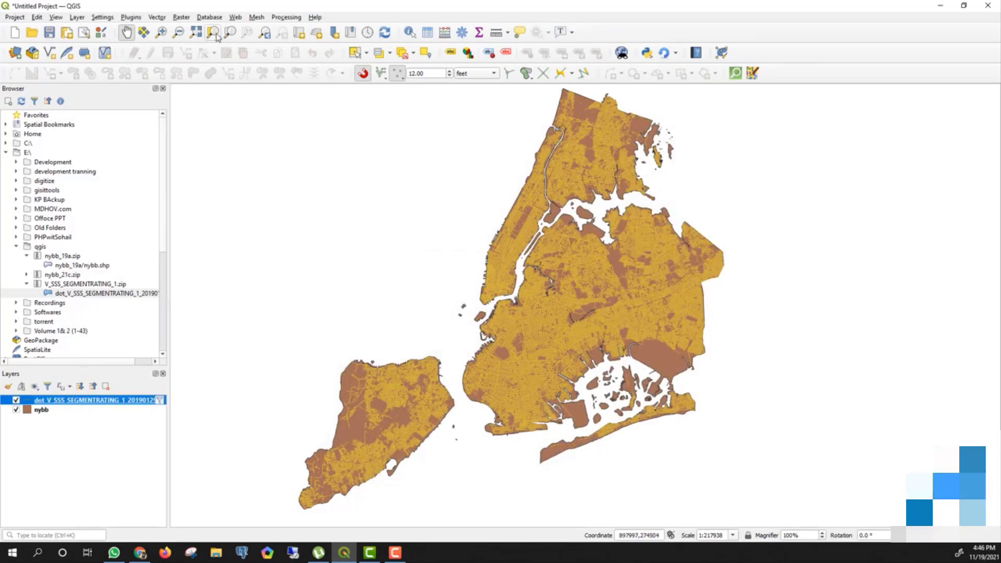
- Search the processing toolbox for join and open the Join attributes by location (summary) algorithm
{"action": "left_click", "coordinate": [276, 19]}
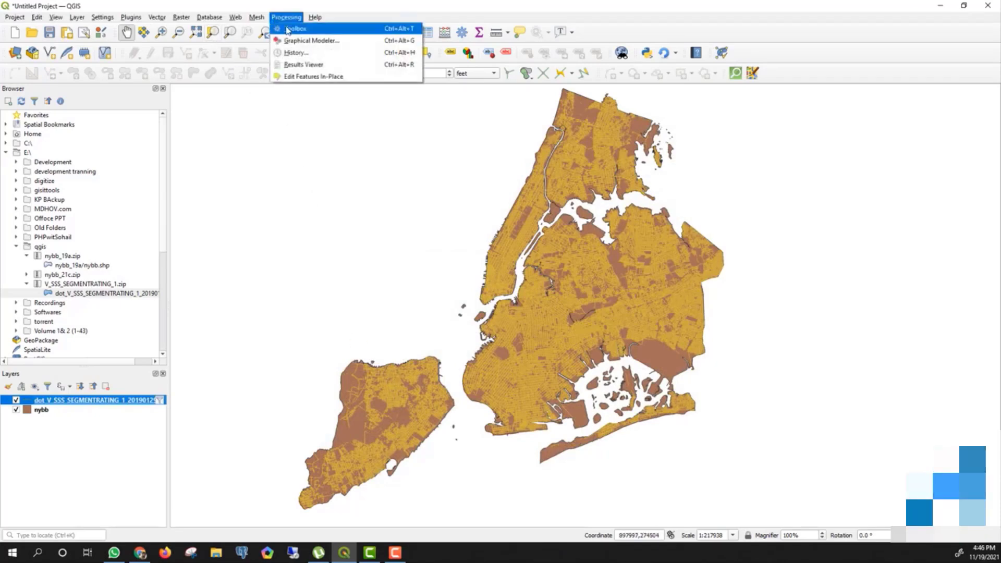
{"action": "left_click", "coordinate": [284, 27]}
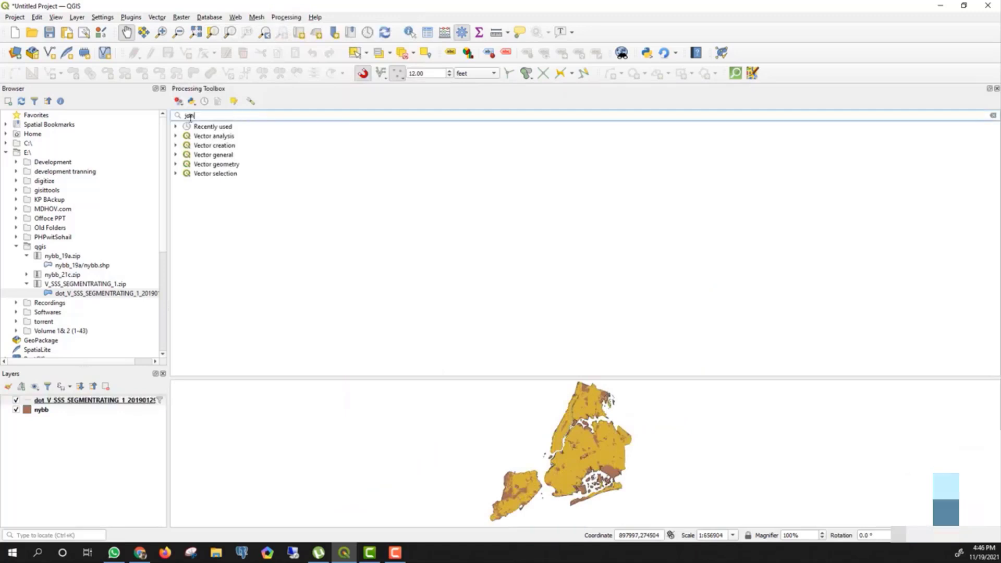
{"action": "type", "text": "join"}
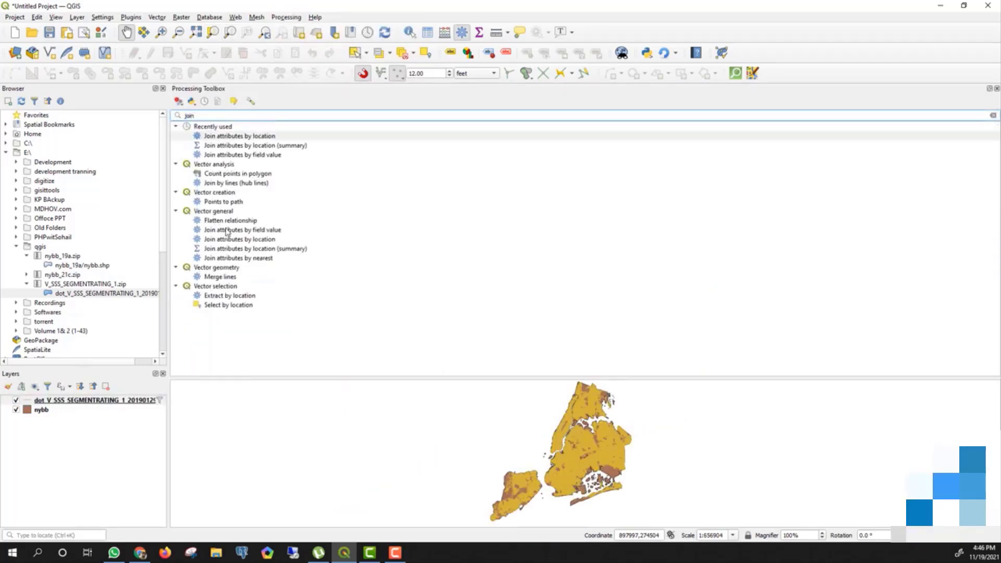
{"action": "left_click", "coordinate": [255, 248]}
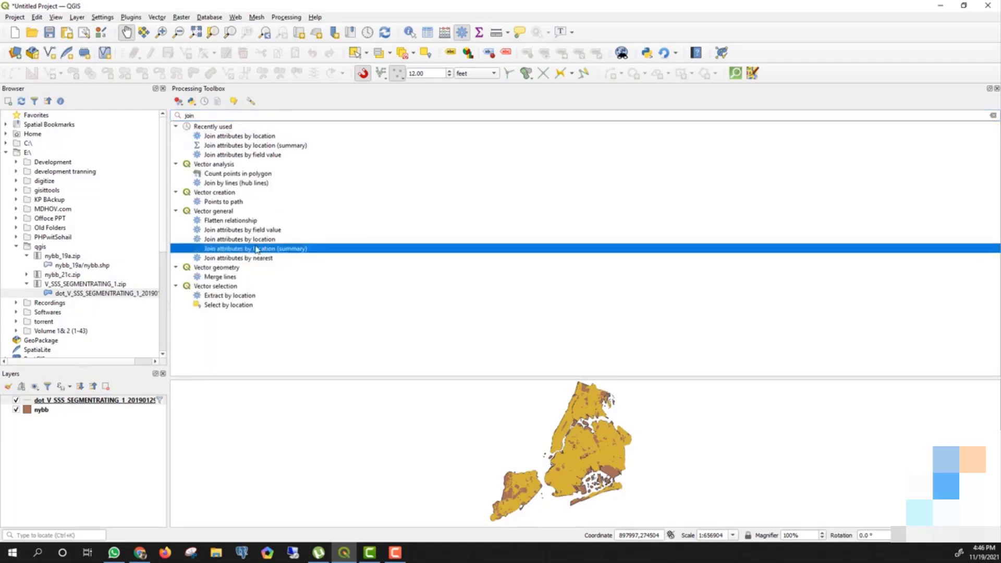
{"action": "double_click", "coordinate": [256, 250]}
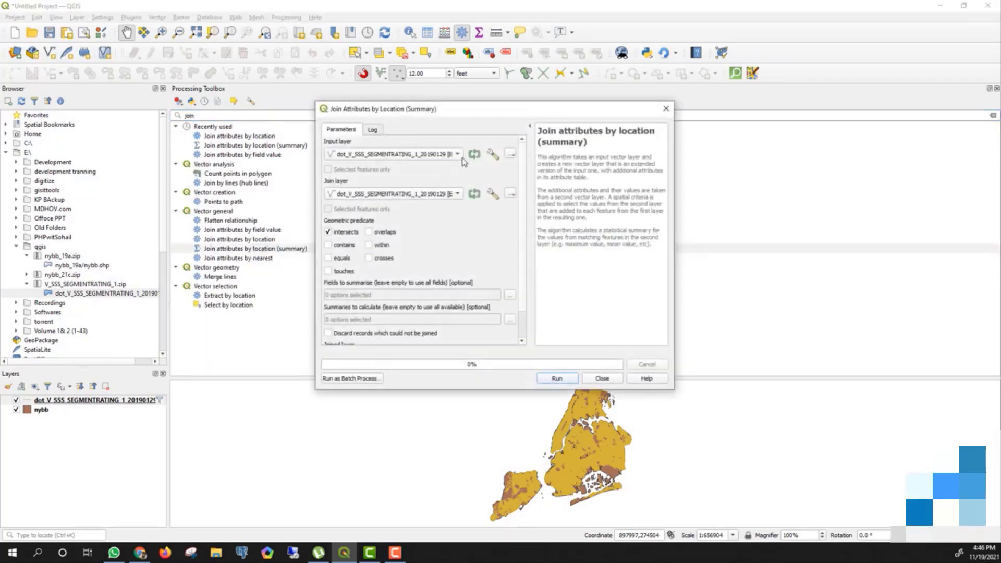
- Set nybb as the input layer and dot_V_SSS_SEGMENTRATING_1_20190129 as the join layer, with intersects as the geometric predicate
{"action": "left_click", "coordinate": [459, 155]}
{"action": "left_click", "coordinate": [370, 164]}
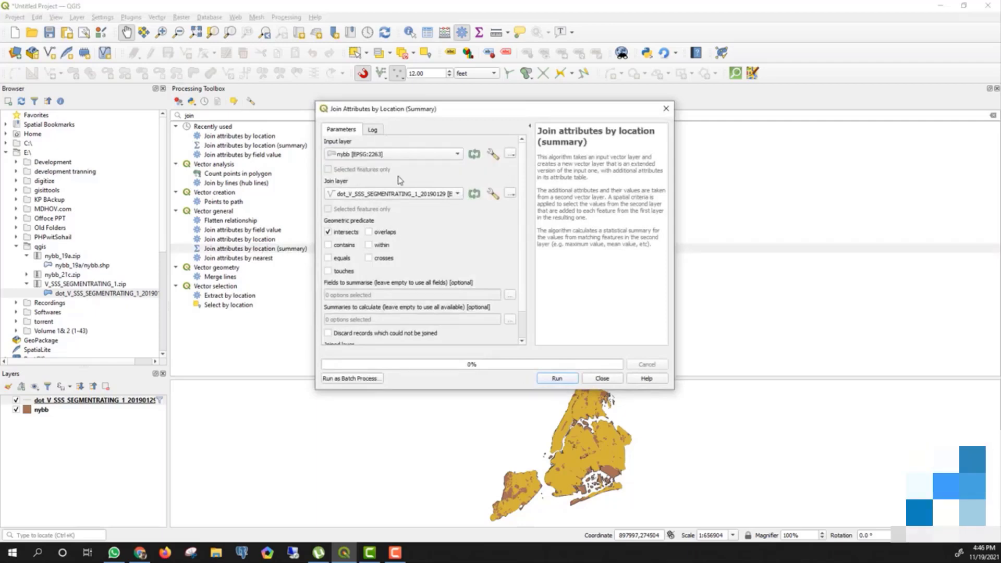
{"action": "left_click", "coordinate": [459, 195]}
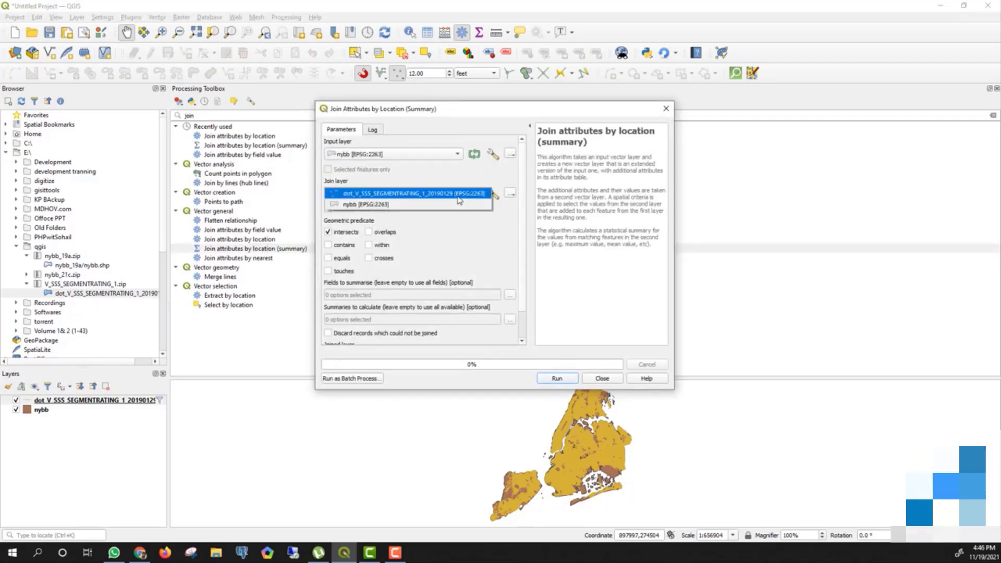
{"action": "left_click", "coordinate": [458, 197]}
{"action": "left_click", "coordinate": [340, 236]}
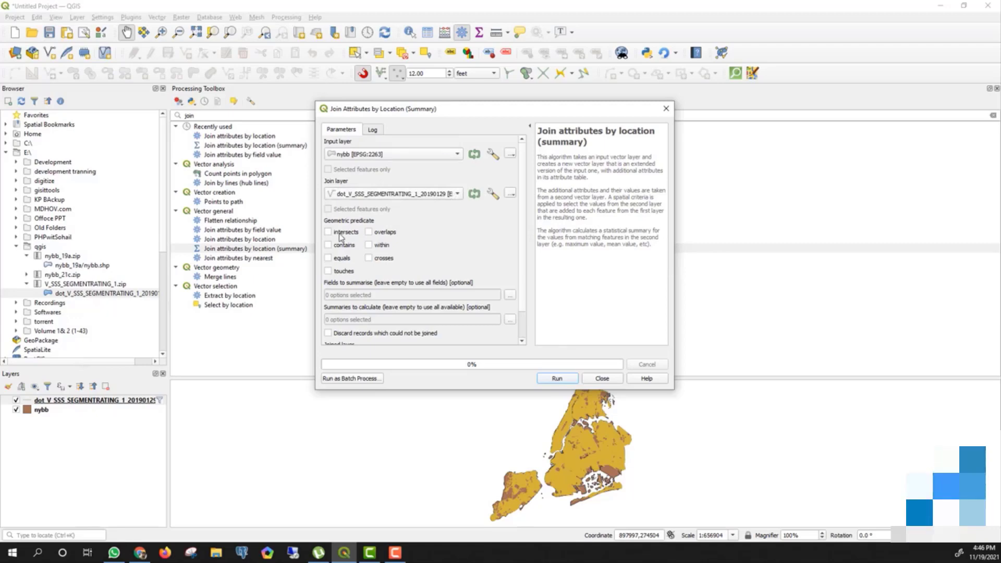
- Choose Rating_B as the field to summarise and mean as the only summary to calculate
{"action": "left_click", "coordinate": [509, 298]}
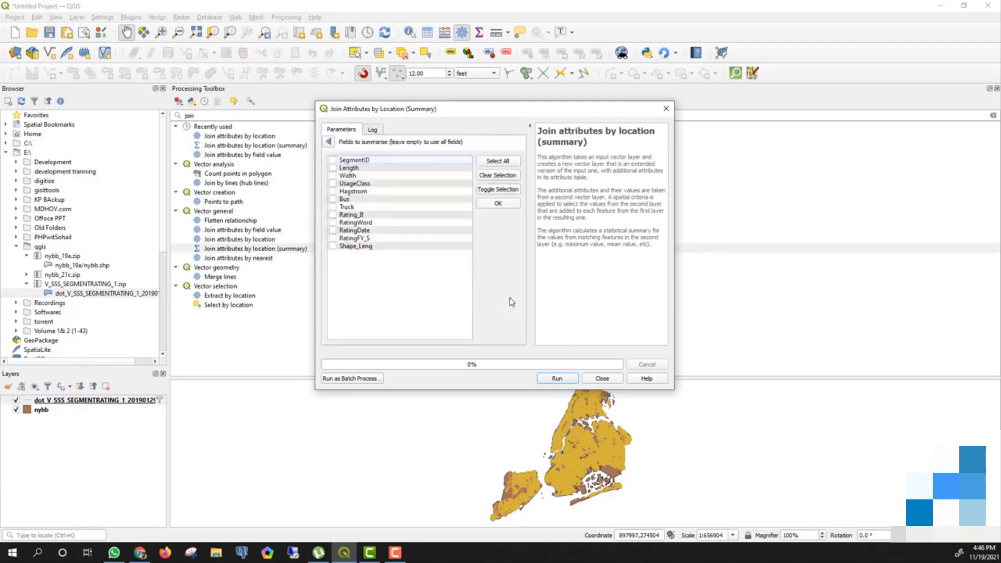
{"action": "left_click", "coordinate": [332, 215]}
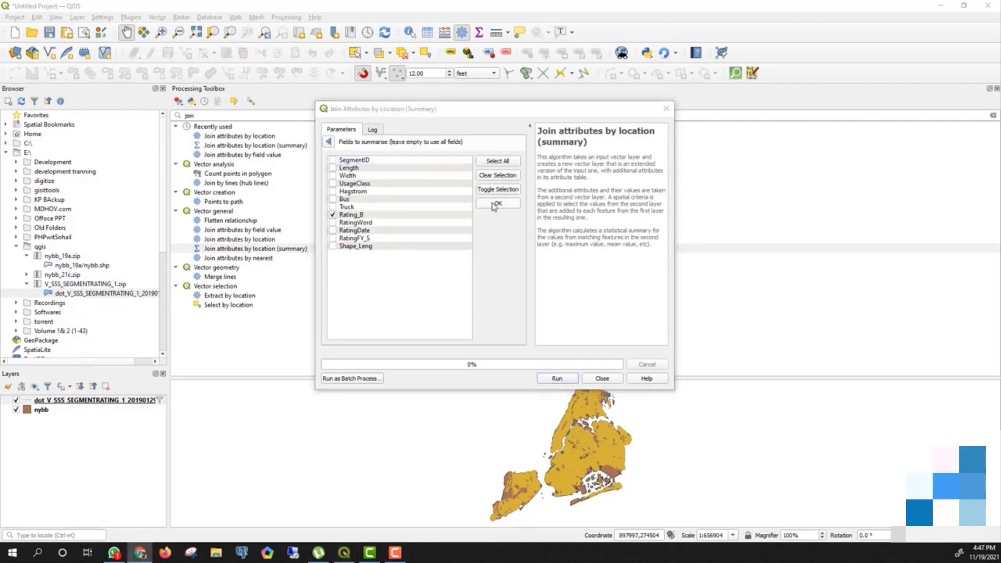
{"action": "left_click", "coordinate": [495, 205]}
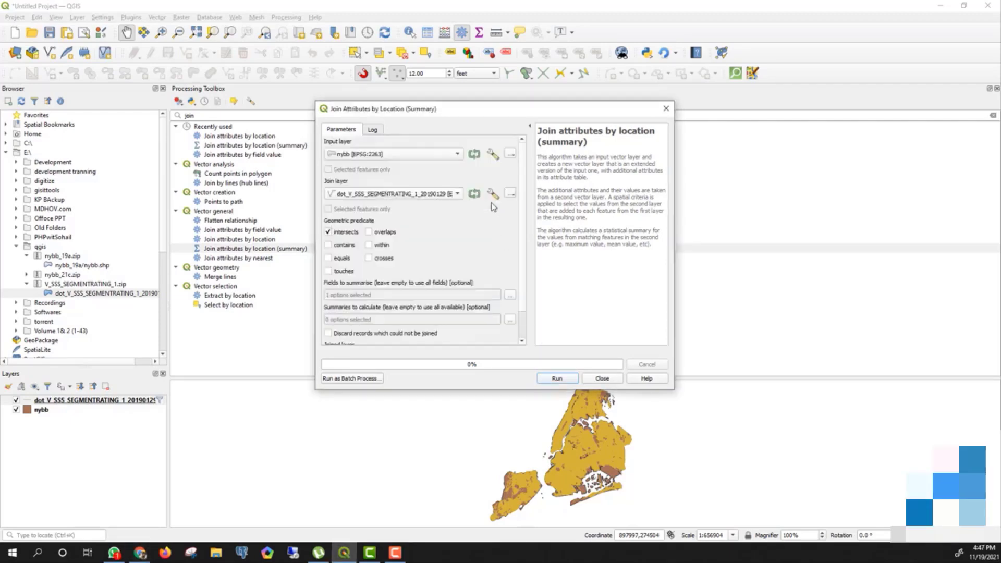
{"action": "left_click", "coordinate": [509, 319]}
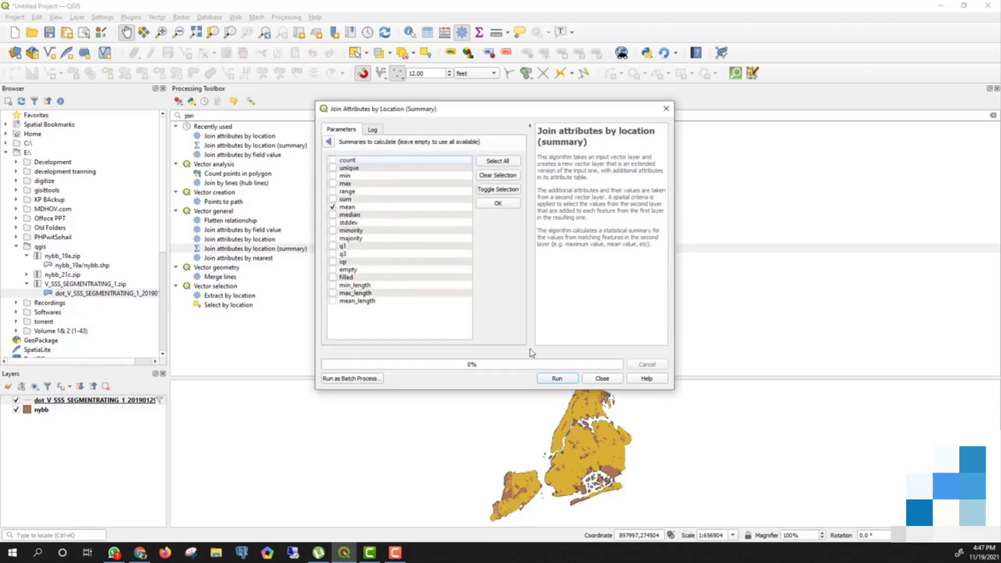
{"action": "left_click", "coordinate": [495, 204]}
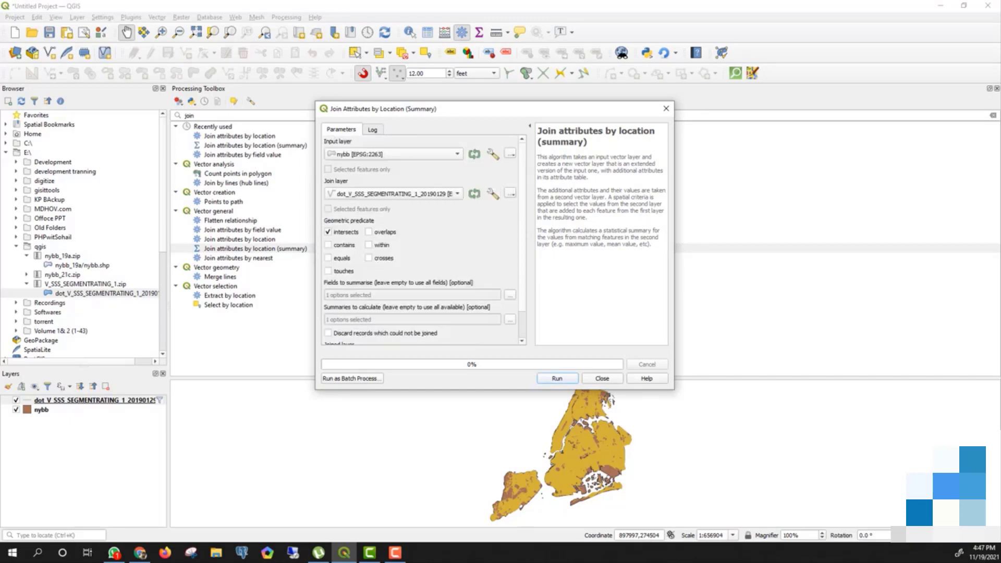
- Run the location summary join and close its dialog
{"action": "left_click", "coordinate": [0, 214]}
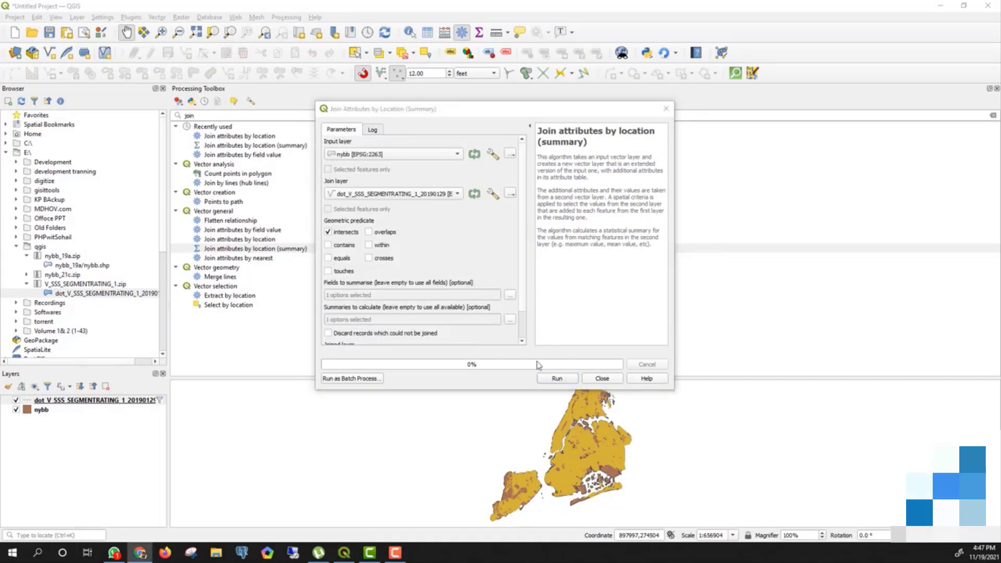
{"action": "left_click", "coordinate": [555, 379]}
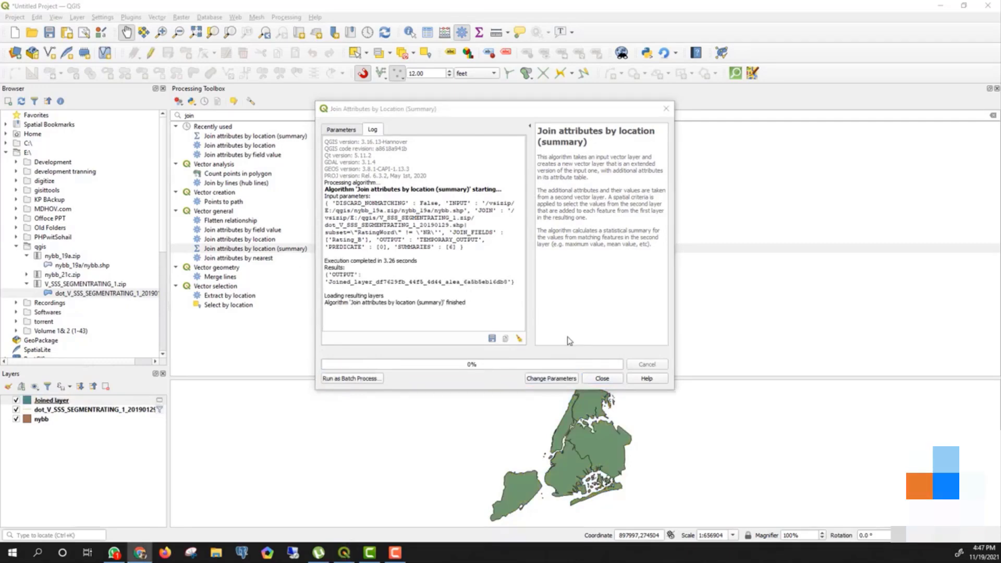
{"action": "left_click", "coordinate": [600, 378]}
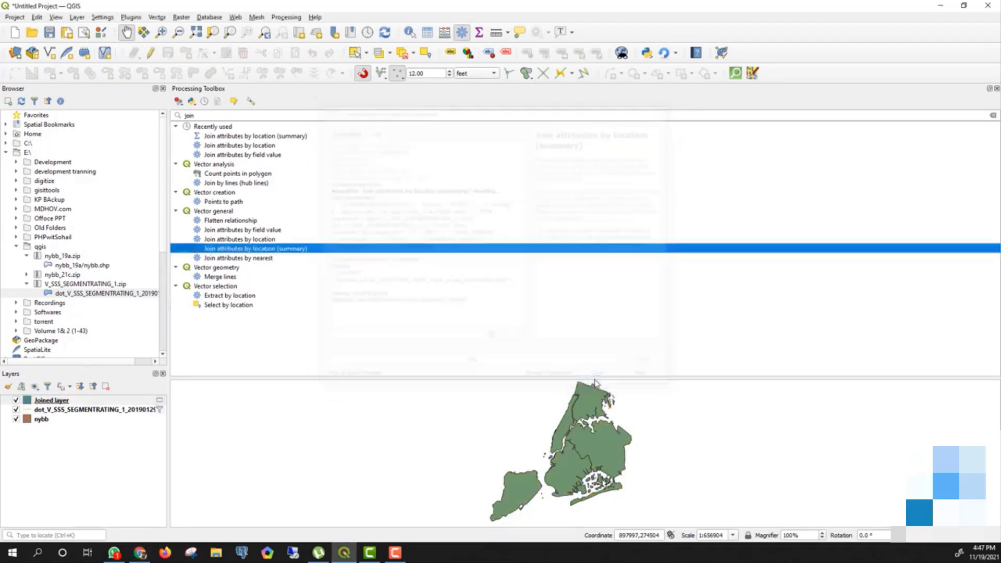
- Examine the Rating_B_mean value of each borough in the joined layer's attribute table
{"action": "right_click", "coordinate": [43, 401]}
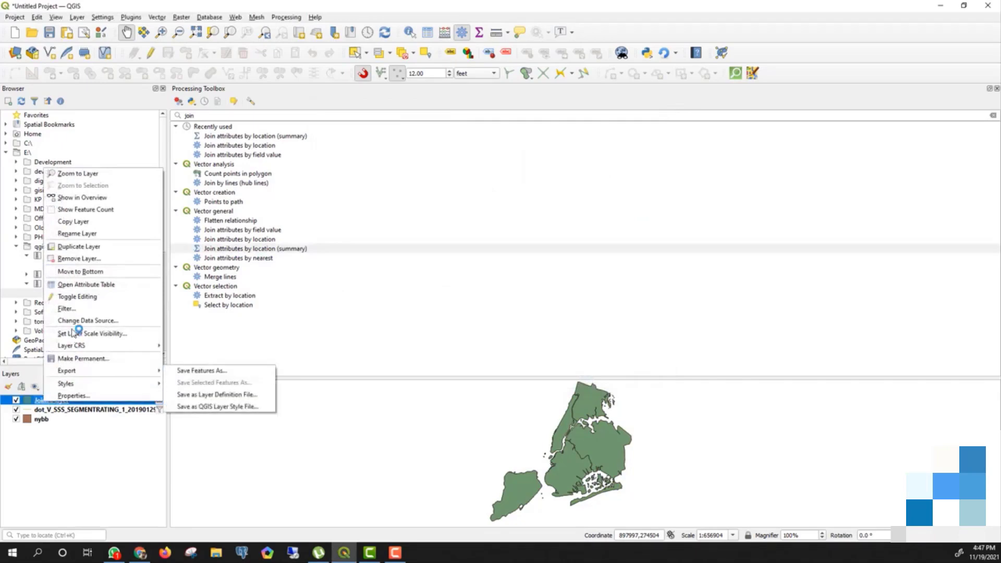
{"action": "left_click", "coordinate": [80, 285]}
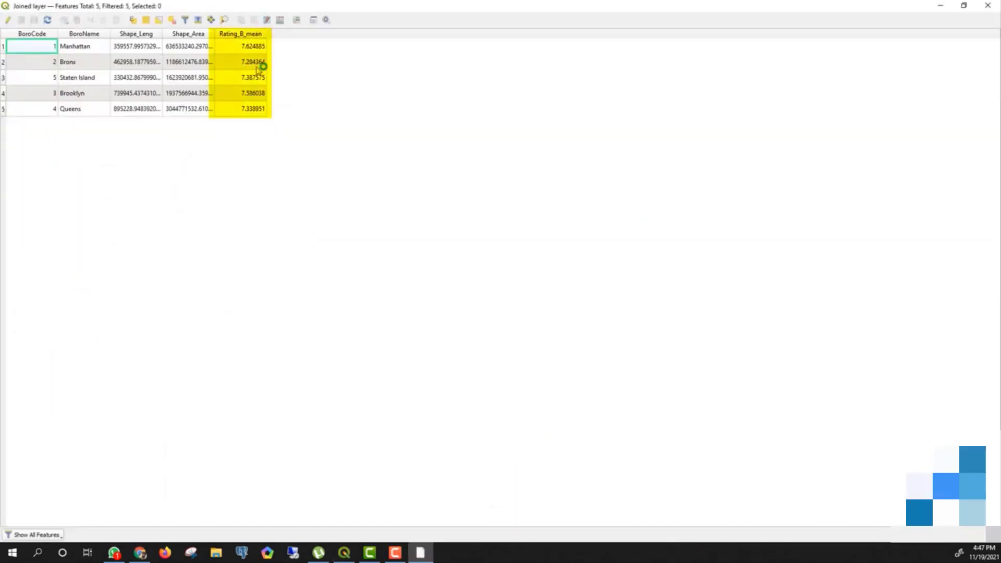
{"action": "left_click", "coordinate": [986, 6]}
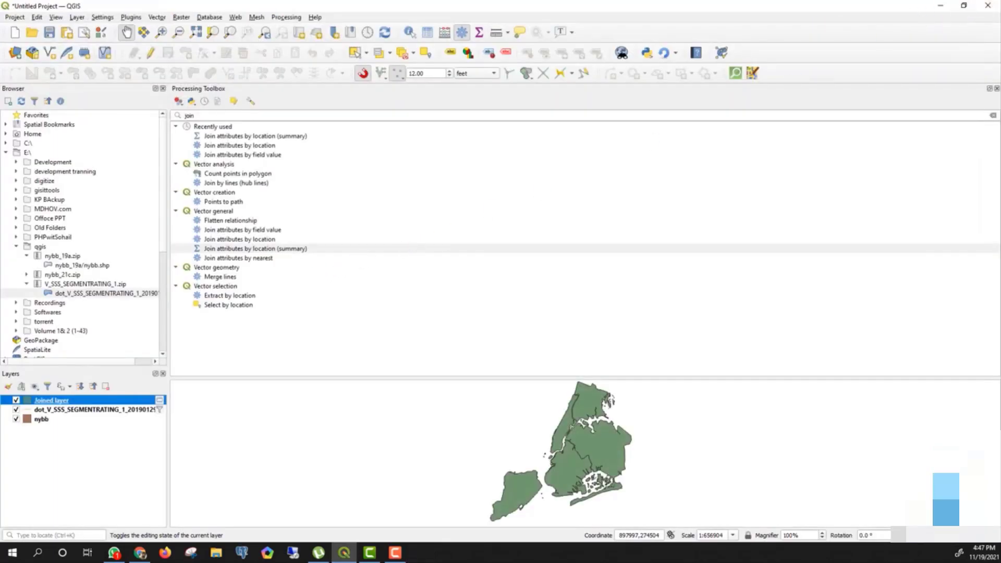
- Check the provider filter "RatingWord" != 'NR' on the dot_V_SSS_SEGMENTRATING_1_20190129 layer
{"action": "left_click", "coordinate": [0, 245]}
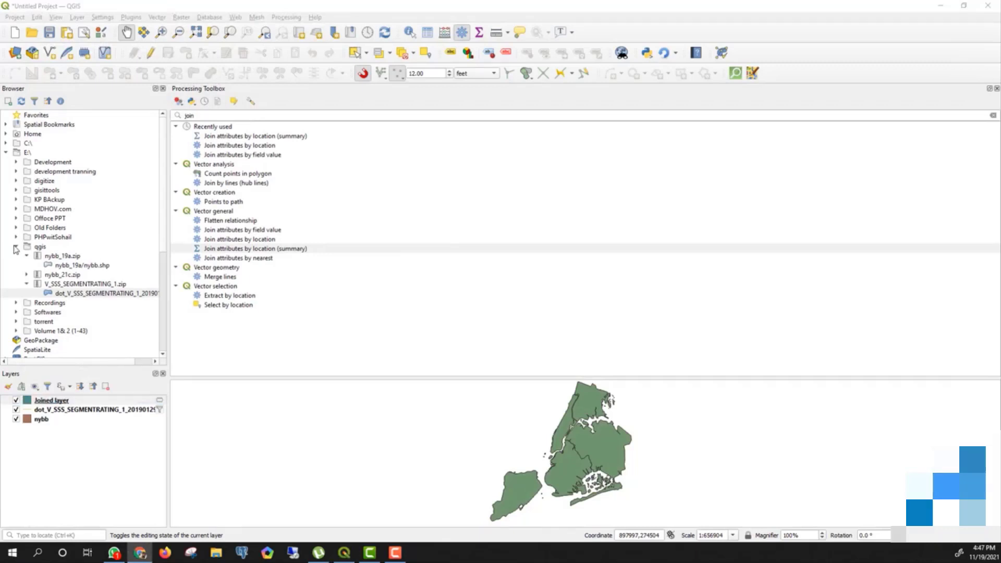
{"action": "left_click", "coordinate": [160, 410]}
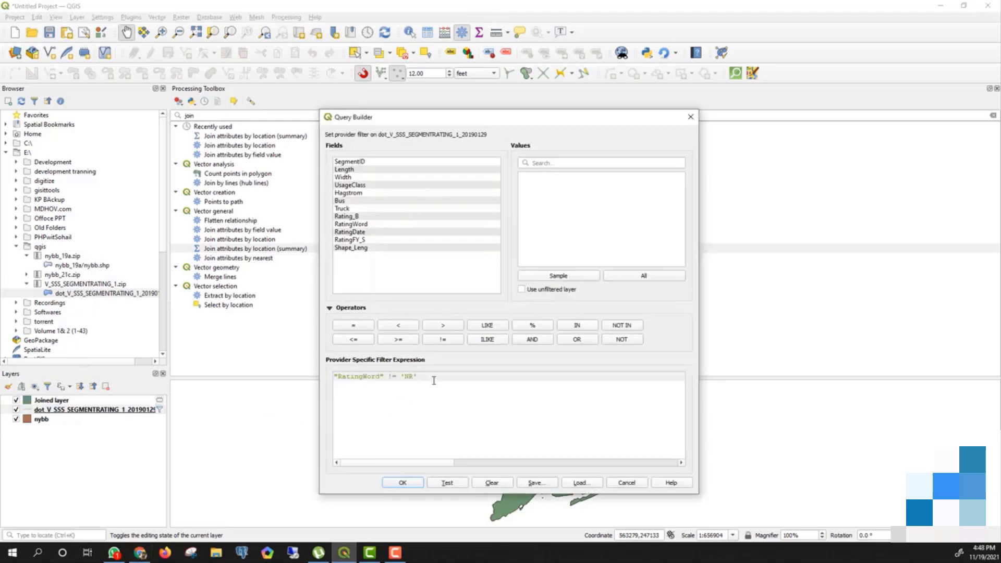
{"action": "left_click", "coordinate": [407, 484]}
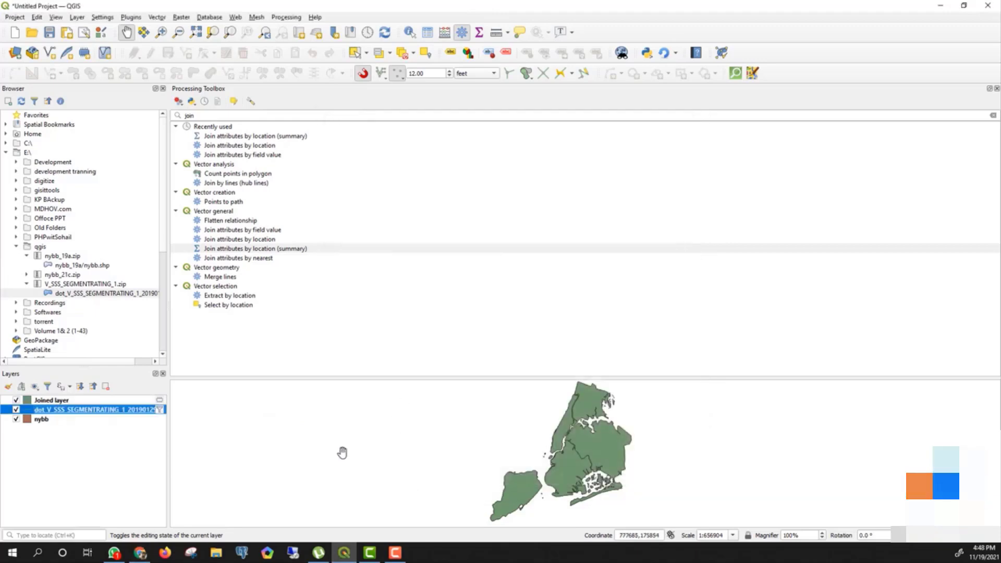
- Set up Join attributes by location with dot_V_SSS_SEGMENTRATING_1_20190129 as the base layer and nybb as the join layer
{"action": "double_click", "coordinate": [230, 240]}
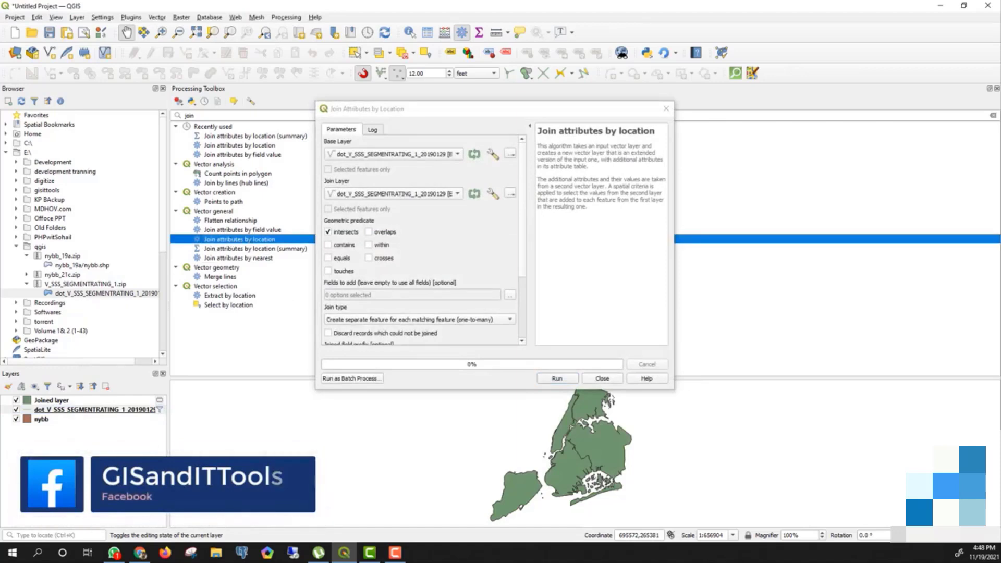
{"action": "key", "text": "alt+Tab"}
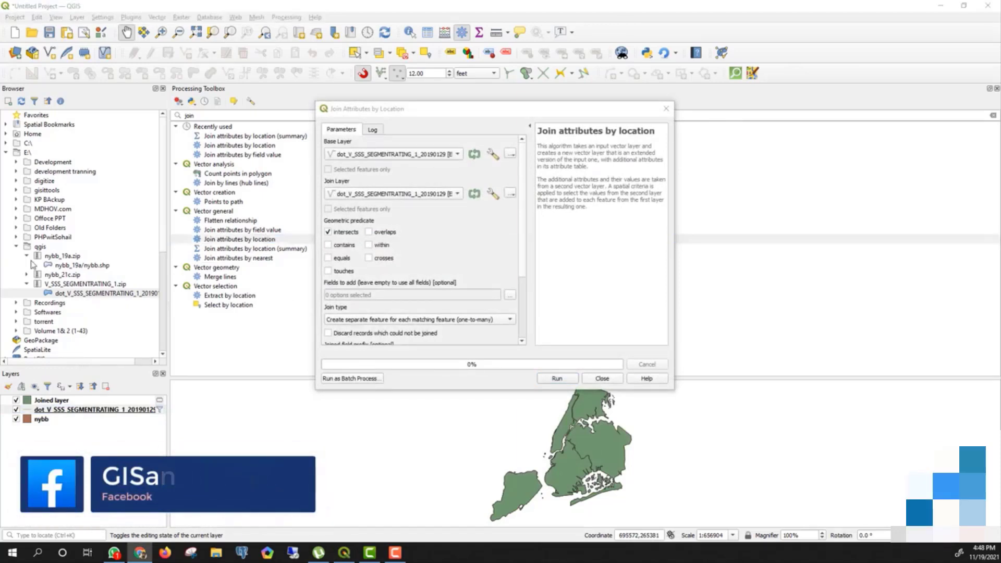
{"action": "left_click", "coordinate": [451, 157]}
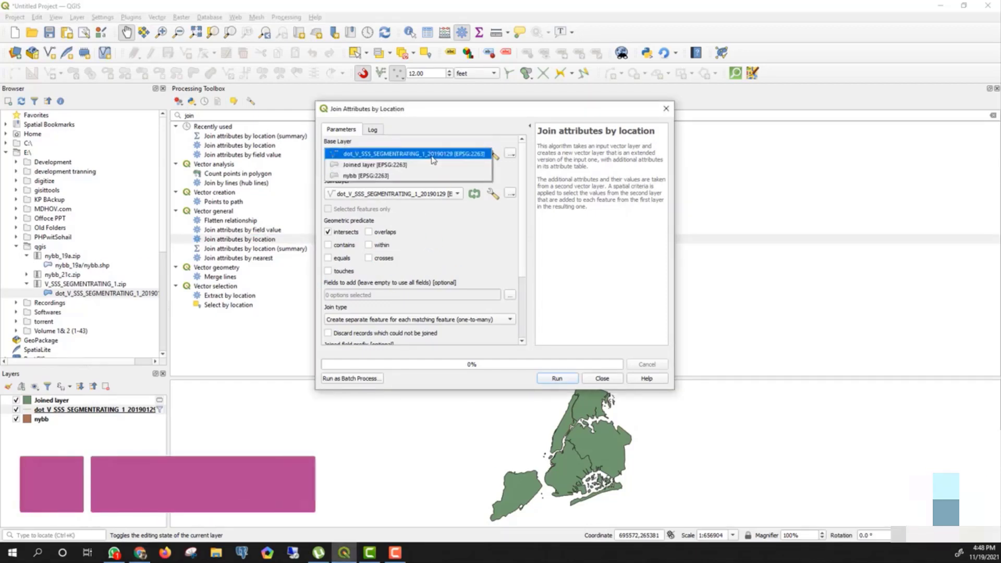
{"action": "left_click", "coordinate": [433, 155]}
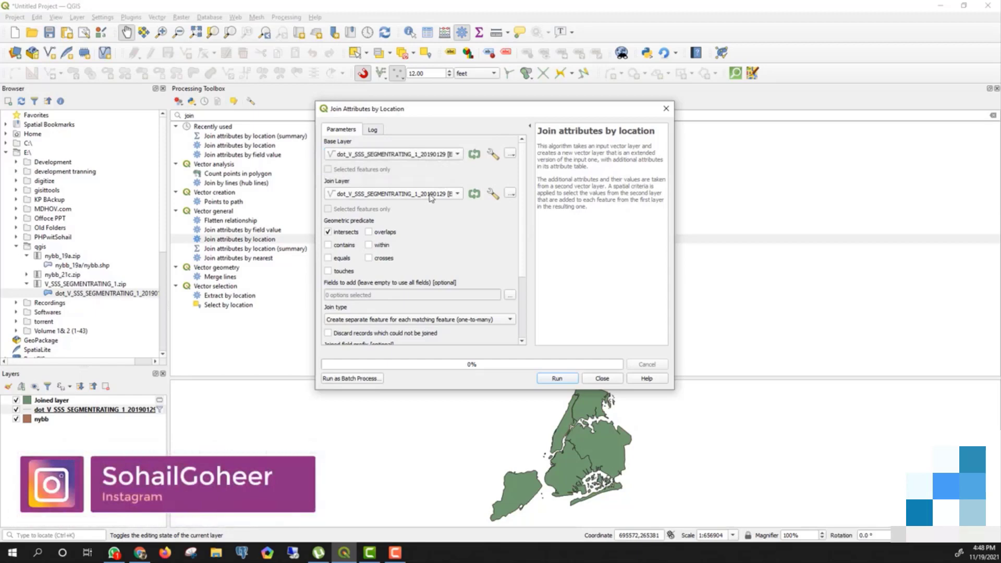
{"action": "left_click", "coordinate": [406, 193]}
{"action": "left_click", "coordinate": [390, 216]}
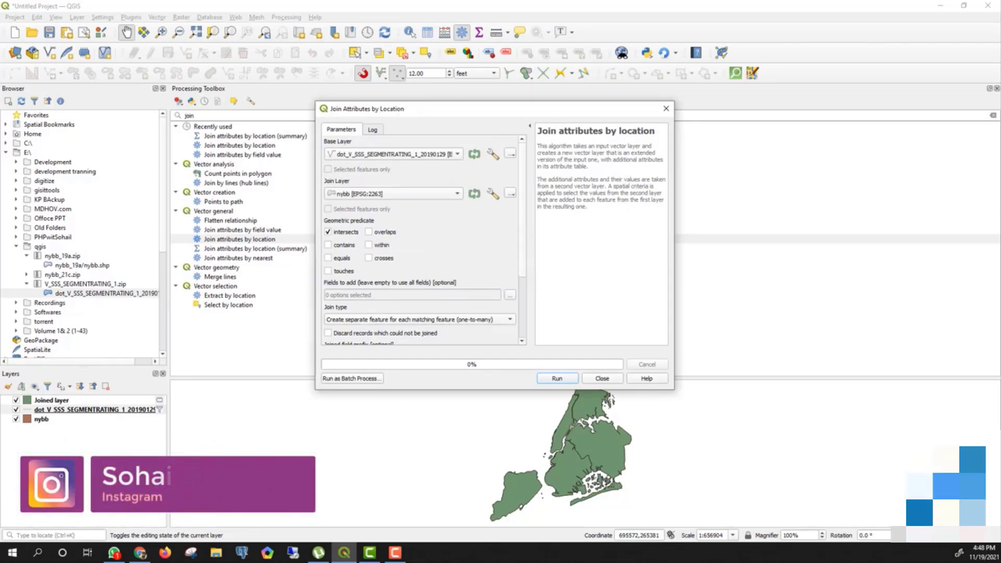
{"action": "left_click", "coordinate": [0, 264]}
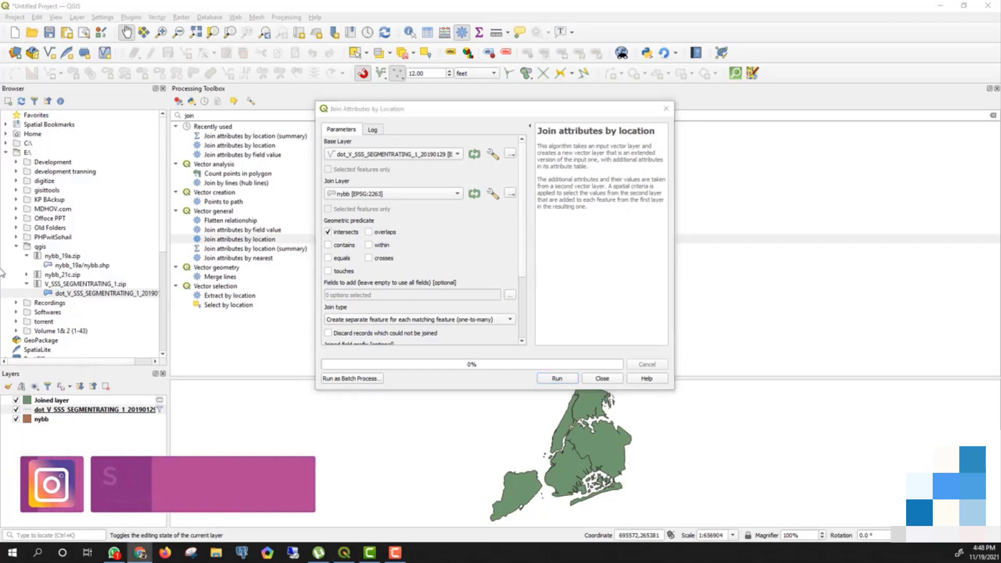
- Choose BoroName as the only field to add and use the one-to-many join type that creates separate features for each match
{"action": "left_click", "coordinate": [510, 295]}
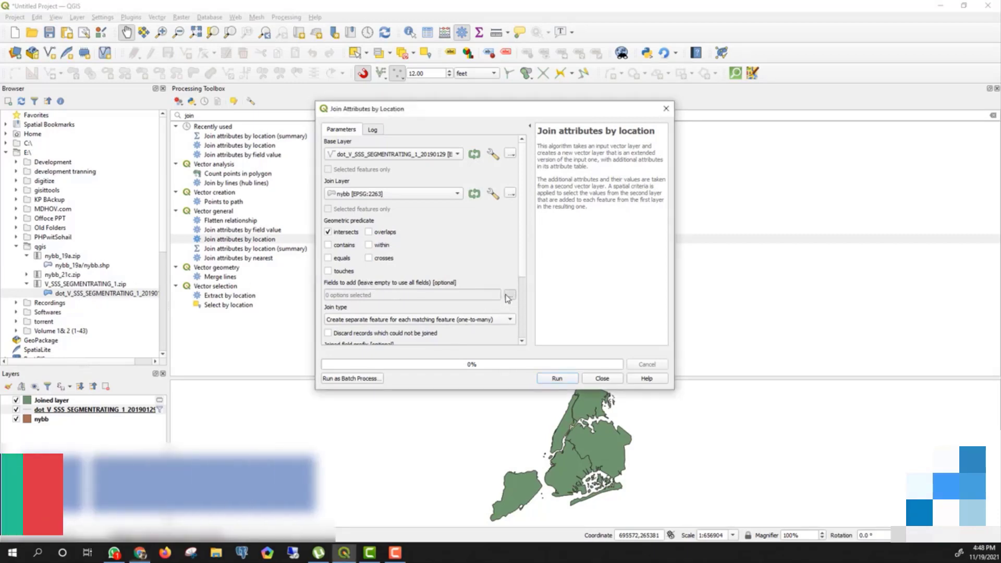
{"action": "left_click", "coordinate": [332, 167]}
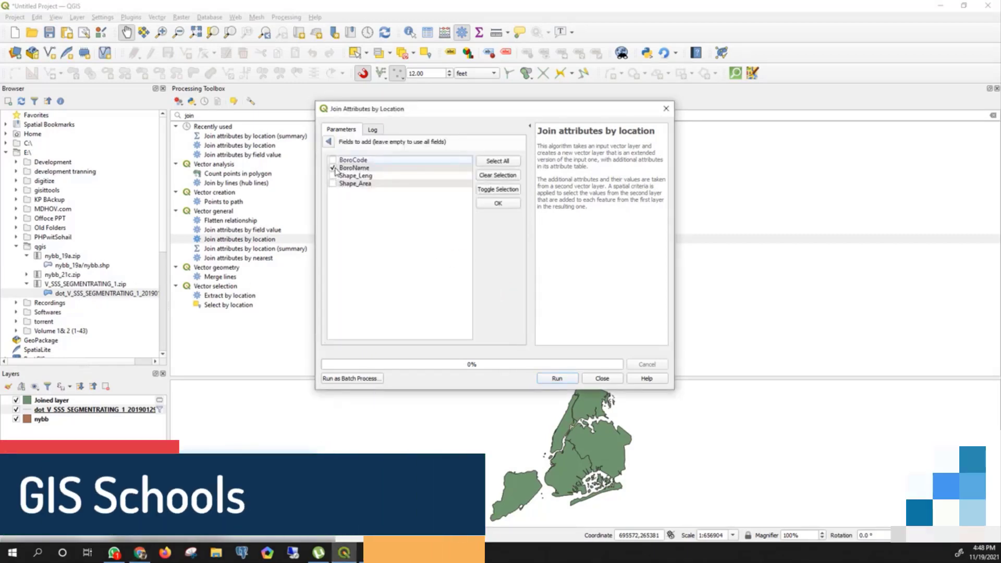
{"action": "left_click", "coordinate": [496, 204]}
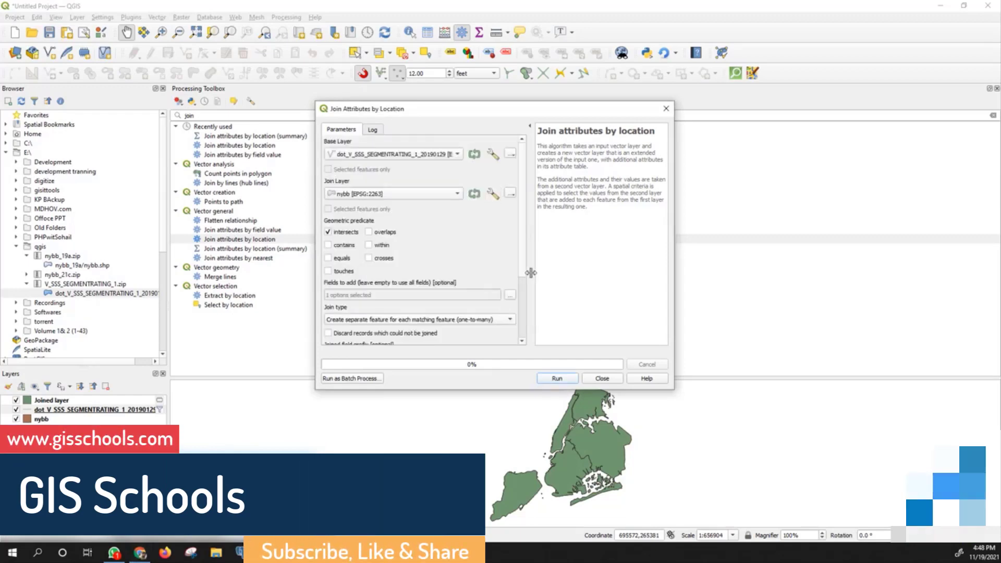
{"action": "left_click", "coordinate": [510, 320]}
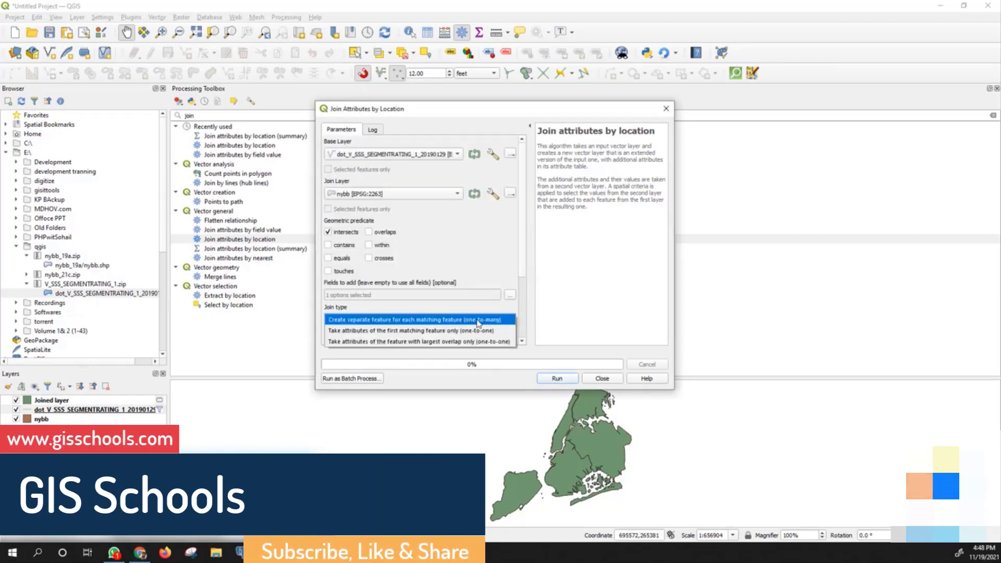
{"action": "left_click", "coordinate": [509, 319]}
- Run the location join to a temporary layer and close its dialog
{"action": "scroll", "coordinate": [518, 318], "scroll_direction": "down", "scroll_amount": 3}
{"action": "scroll", "coordinate": [519, 316], "scroll_direction": "down", "scroll_amount": 1}
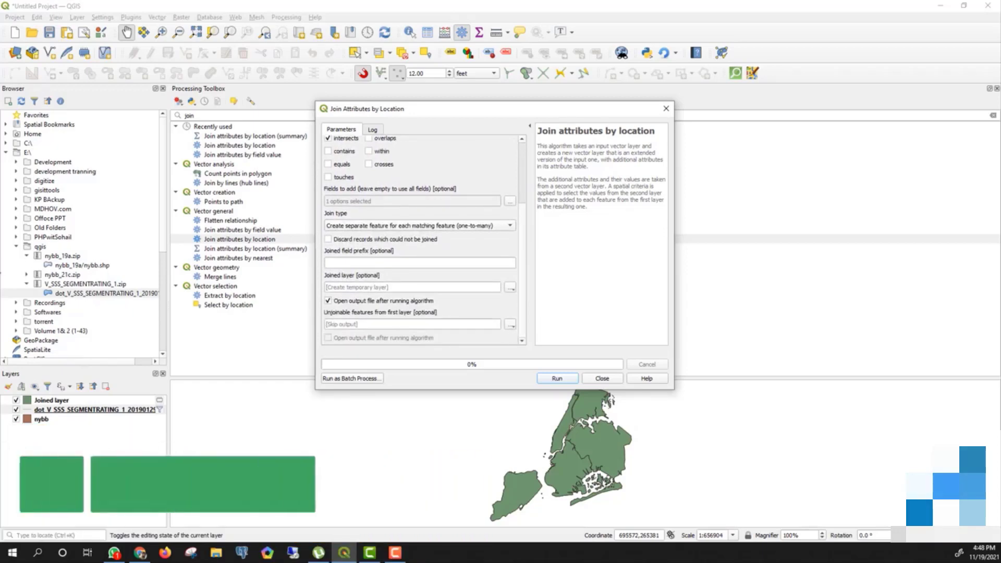
{"action": "key", "text": "alt+Tab"}
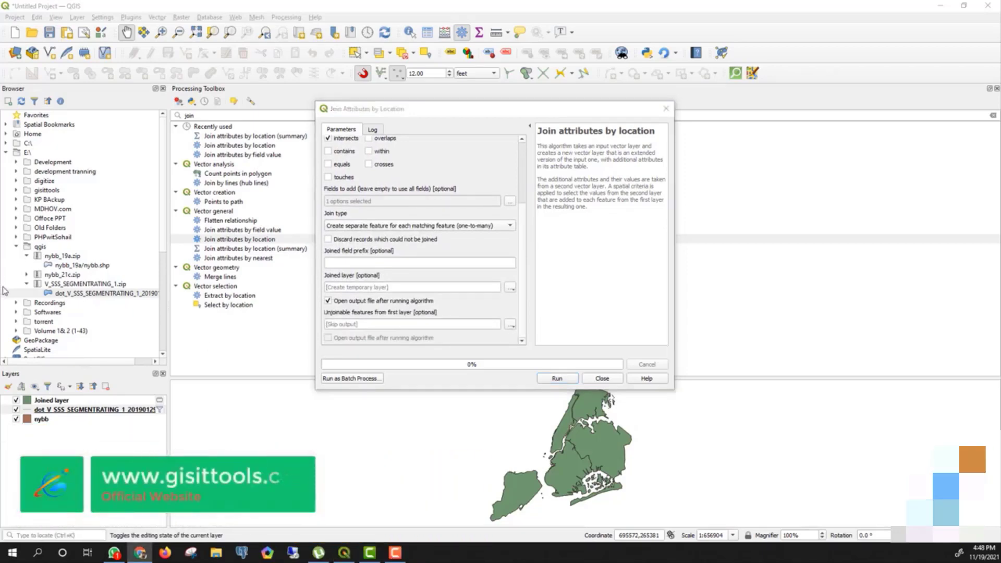
{"action": "left_click", "coordinate": [568, 378]}
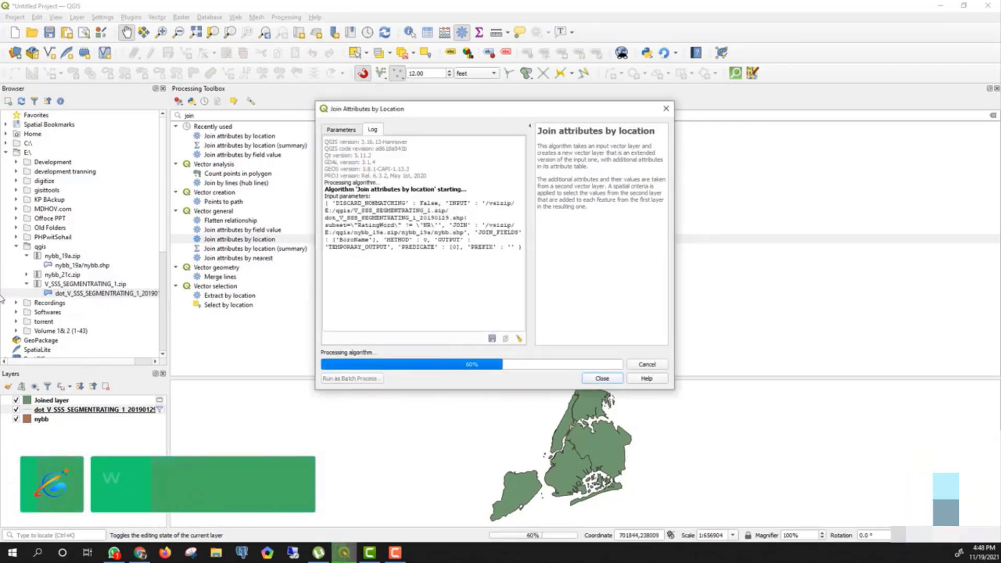
{"action": "key", "text": "alt+Tab"}
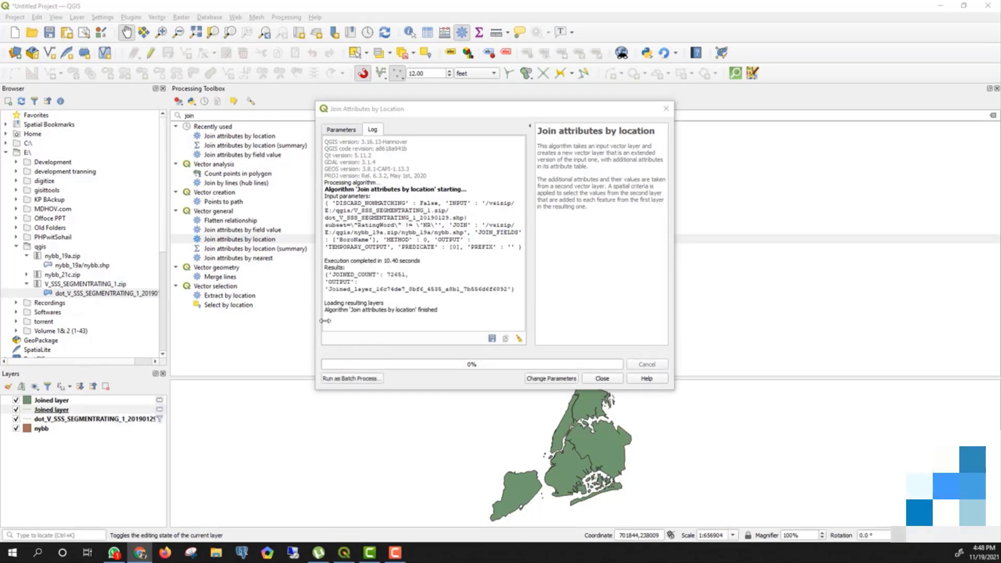
{"action": "left_click", "coordinate": [602, 378]}
- Select the new joined segment layer and close the Processing Toolbox to enlarge the map
{"action": "left_click", "coordinate": [54, 410]}
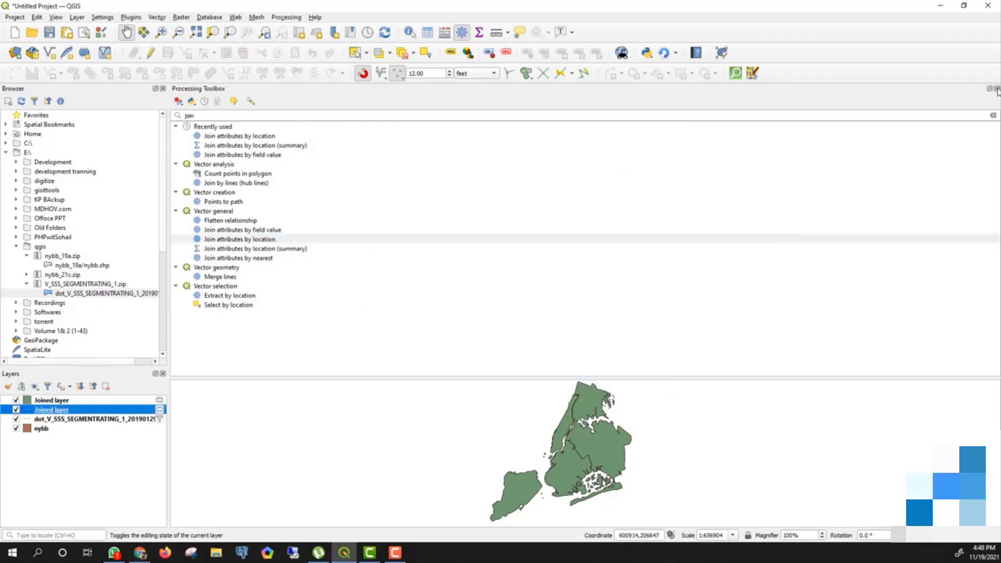
{"action": "left_click", "coordinate": [993, 119]}
{"action": "left_click", "coordinate": [992, 116]}
{"action": "left_click", "coordinate": [996, 88]}
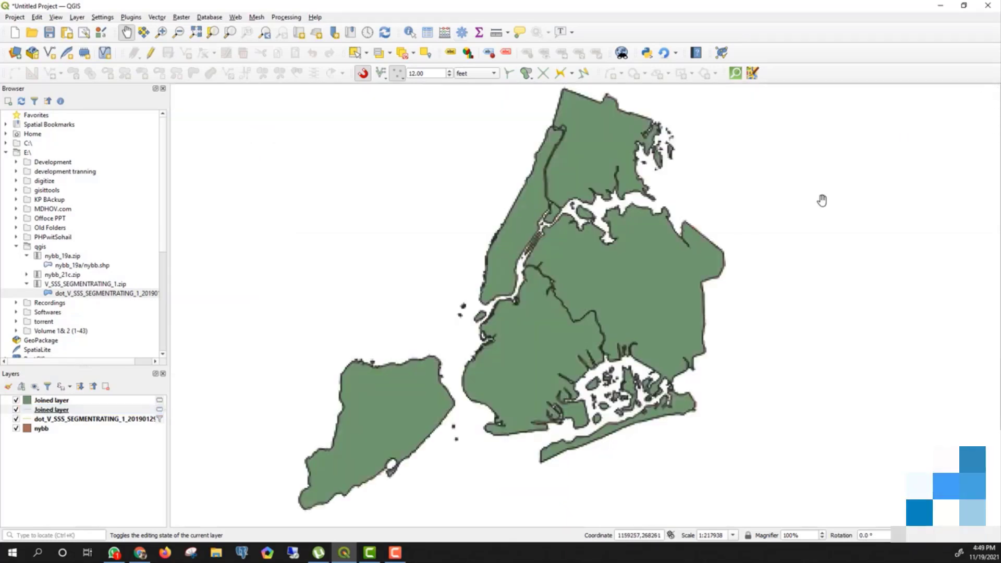
- Sort the joined segment layer's attribute table by BoroName, examine the borough assigned to each segment, and close the table
{"action": "right_click", "coordinate": [47, 409]}
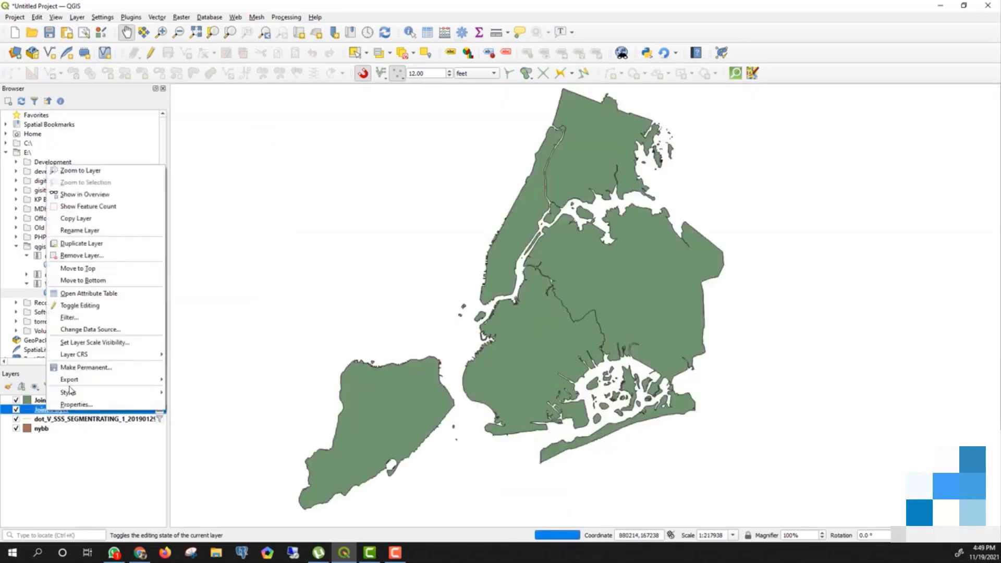
{"action": "left_click", "coordinate": [83, 294]}
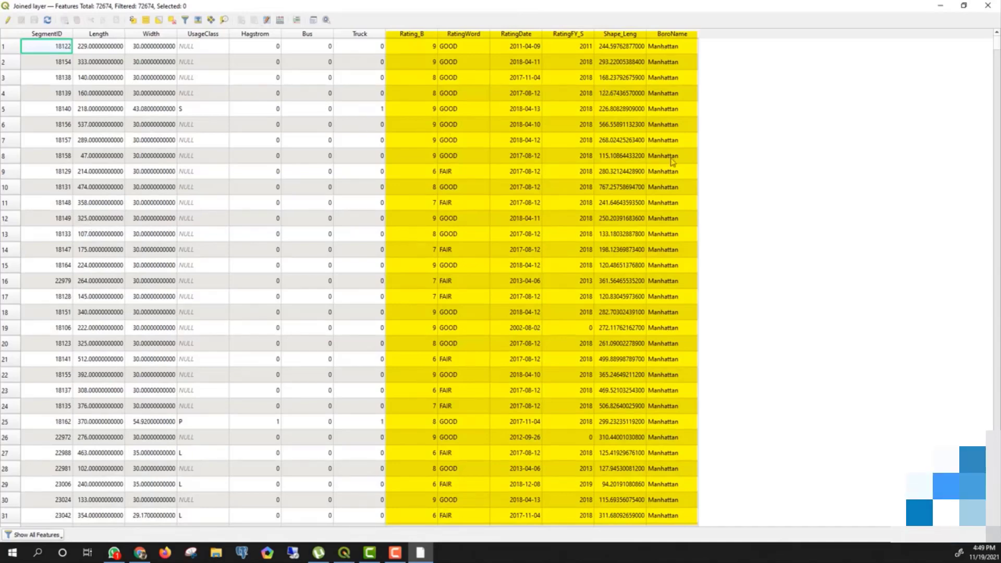
{"action": "left_click", "coordinate": [672, 33]}
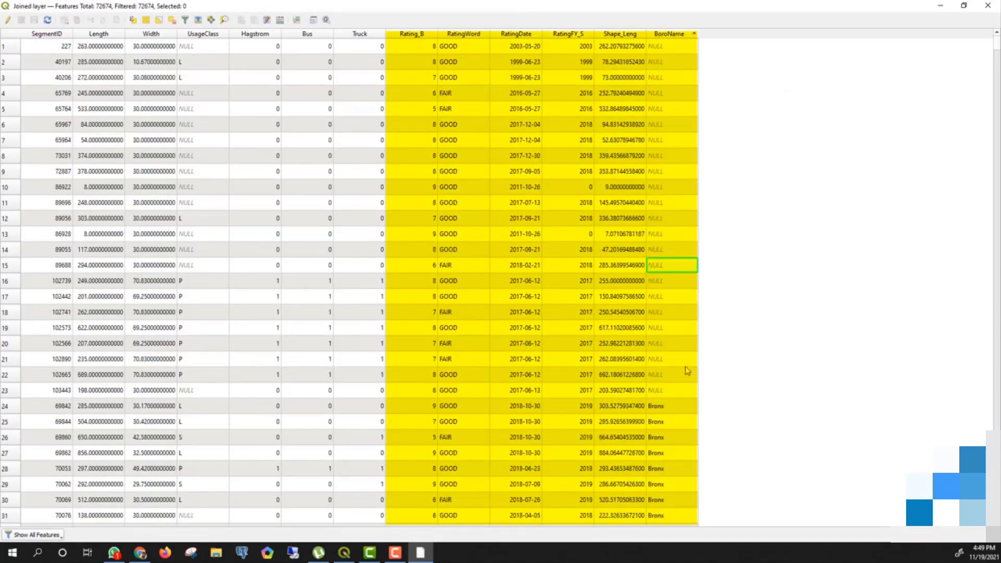
{"action": "scroll", "coordinate": [677, 386], "scroll_direction": "down", "scroll_amount": 15}
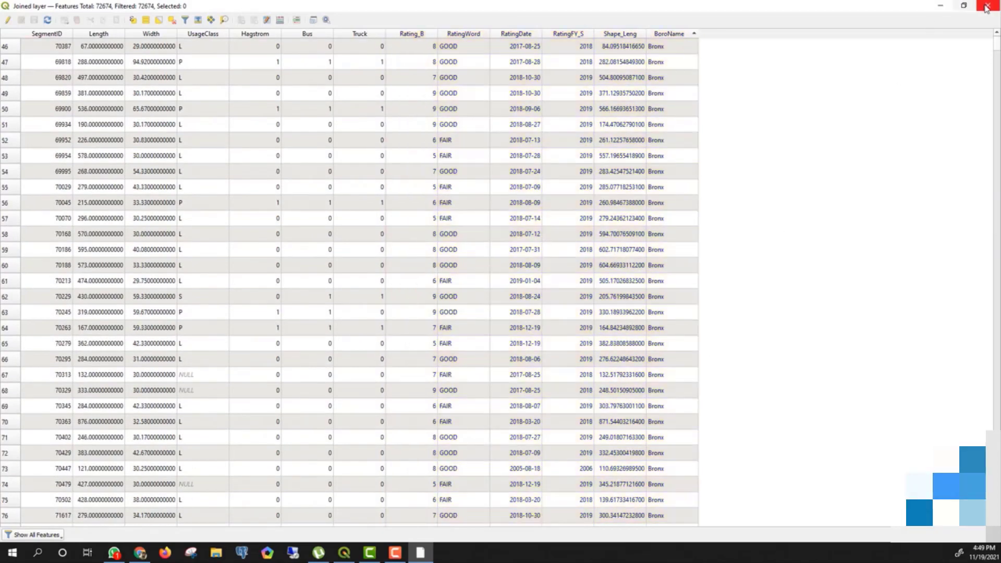
{"action": "left_click", "coordinate": [986, 7]}
- Examine the borough polygons up close around the southern Brooklyn shoreline and the small islands of Jamaica Bay
{"action": "mouse_move", "coordinate": [583, 252]}
{"action": "left_mouse_down"}
{"action": "mouse_move", "coordinate": [554, 257]}
{"action": "mouse_move", "coordinate": [563, 254]}
{"action": "left_mouse_up"}
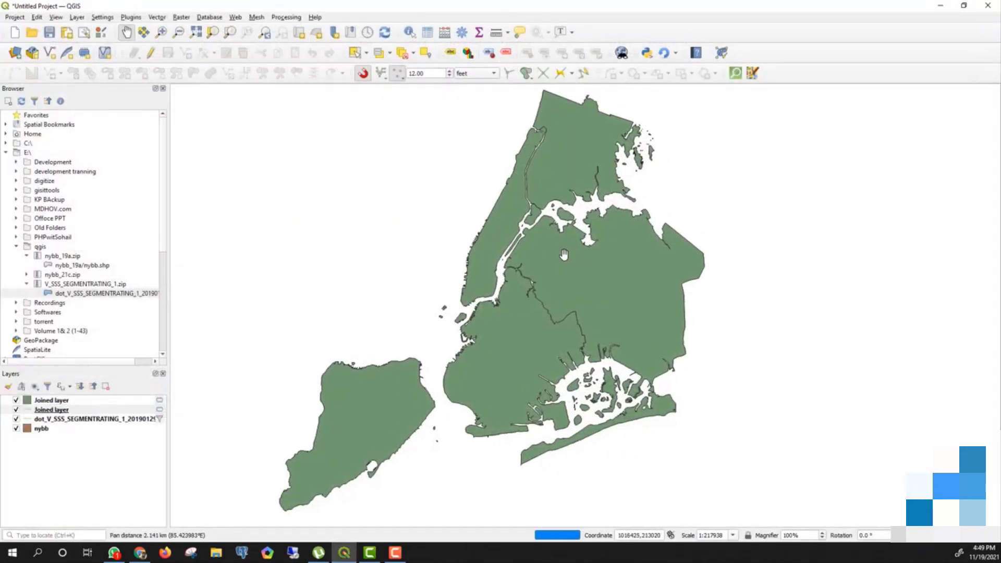
{"action": "left_click", "coordinate": [160, 33]}
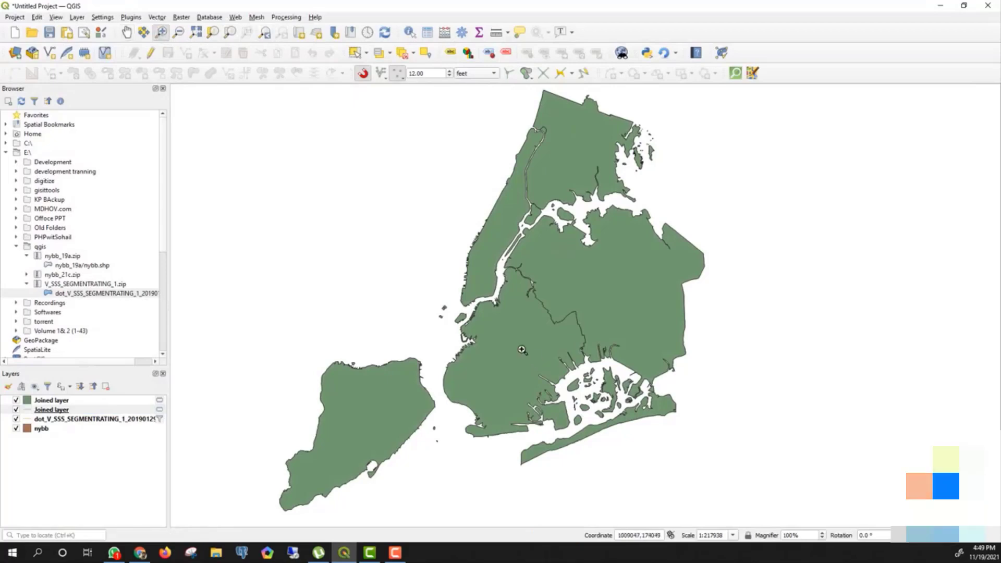
{"action": "left_click", "coordinate": [562, 410]}
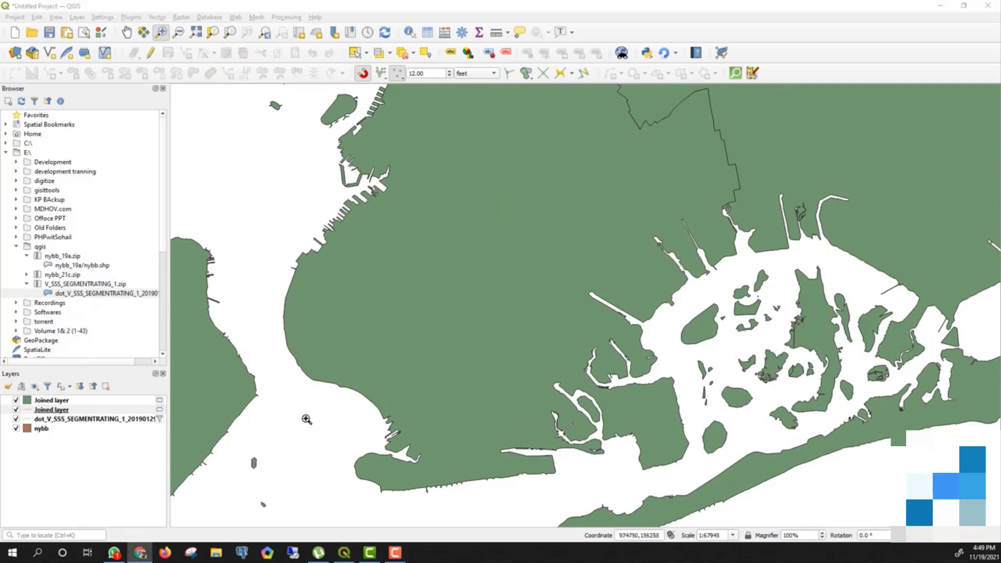
{"action": "left_click_drag", "start_coordinate": [739, 348], "coordinate": [811, 393]}
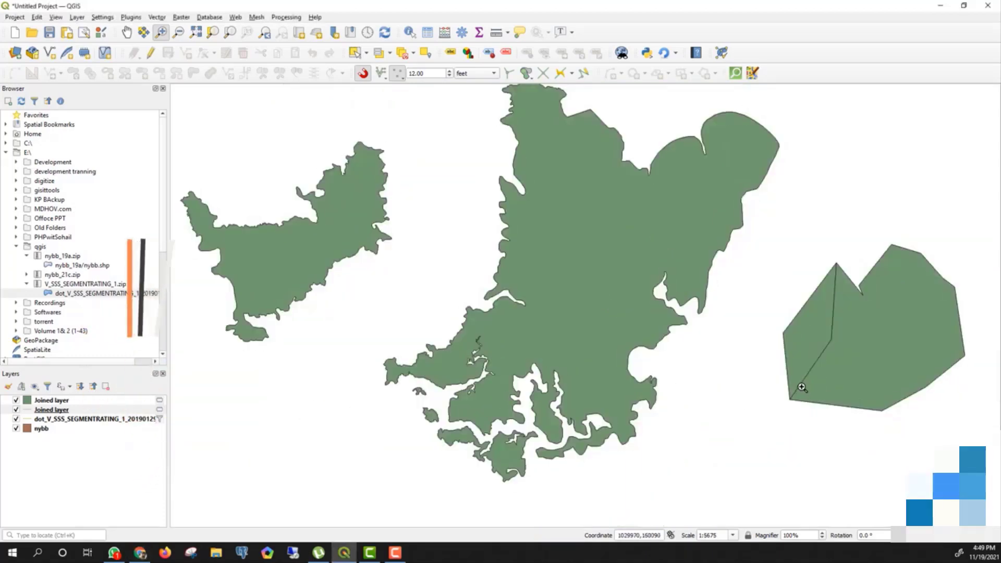